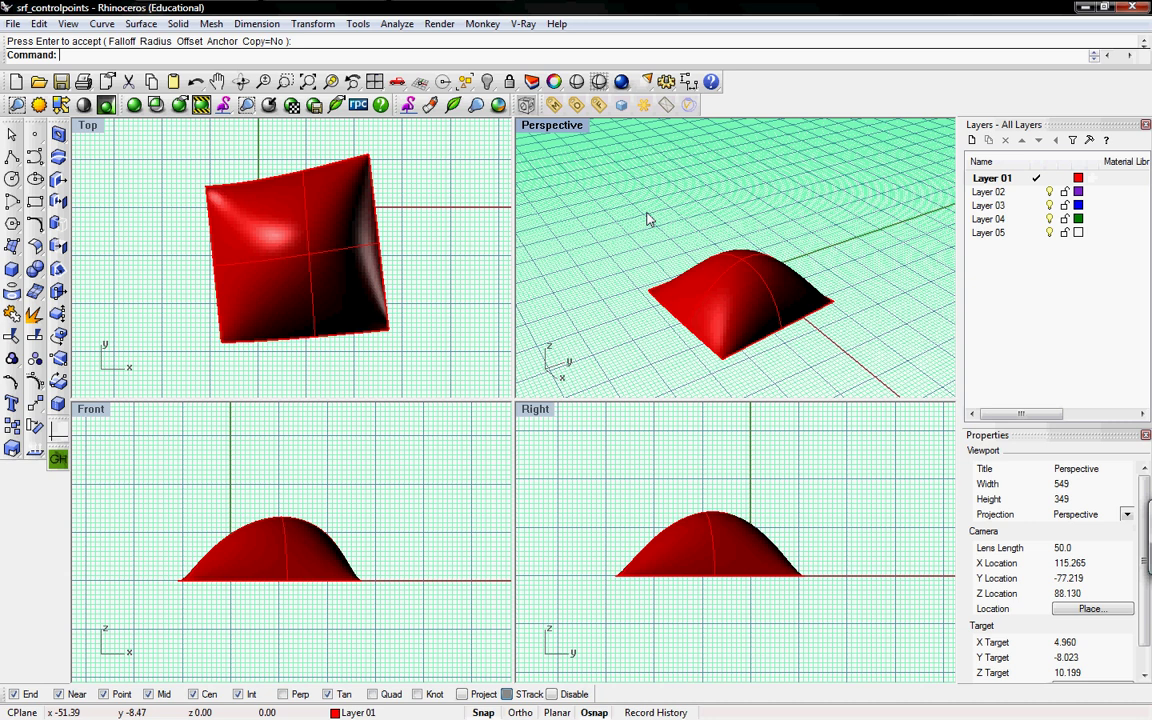
Select the red dome surface in the Top viewport.
{"action": "left_click", "coordinate": [310, 239]}
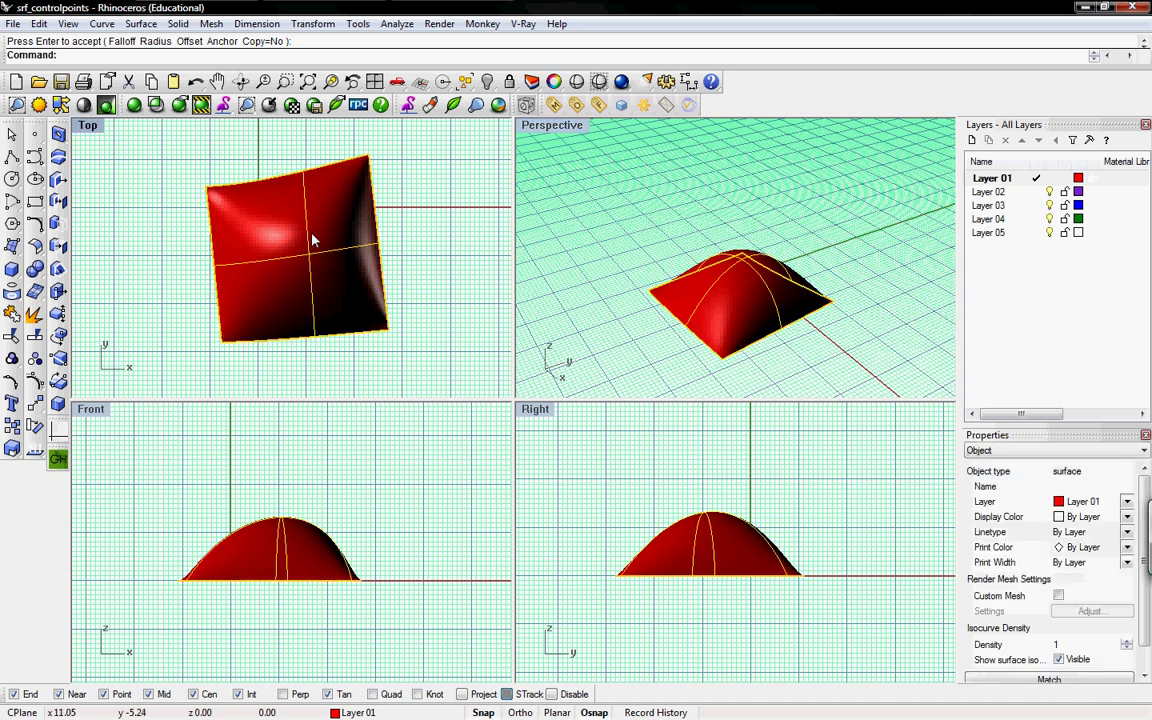
Turn on the dome's control points and select one interior control point in the Top view.
{"action": "key", "text": "F10"}
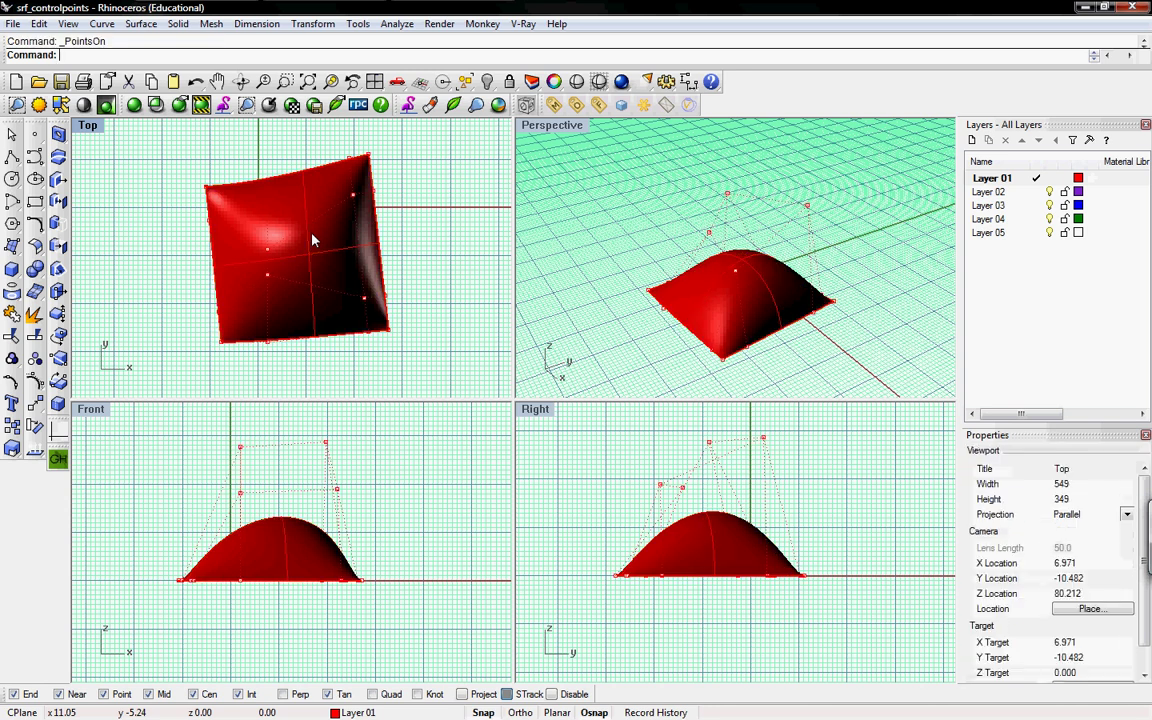
{"action": "right_click_drag", "start_coordinate": [743, 316], "coordinate": [617, 238]}
{"action": "key", "text": "F11"}
{"action": "left_click", "coordinate": [723, 297]}
{"action": "key", "text": "F10"}
{"action": "mouse_move", "coordinate": [319, 249]}
{"action": "right_mouse_down"}
{"action": "mouse_move", "coordinate": [347, 275]}
{"action": "mouse_move", "coordinate": [337, 249]}
{"action": "mouse_move", "coordinate": [309, 241]}
{"action": "right_mouse_up"}
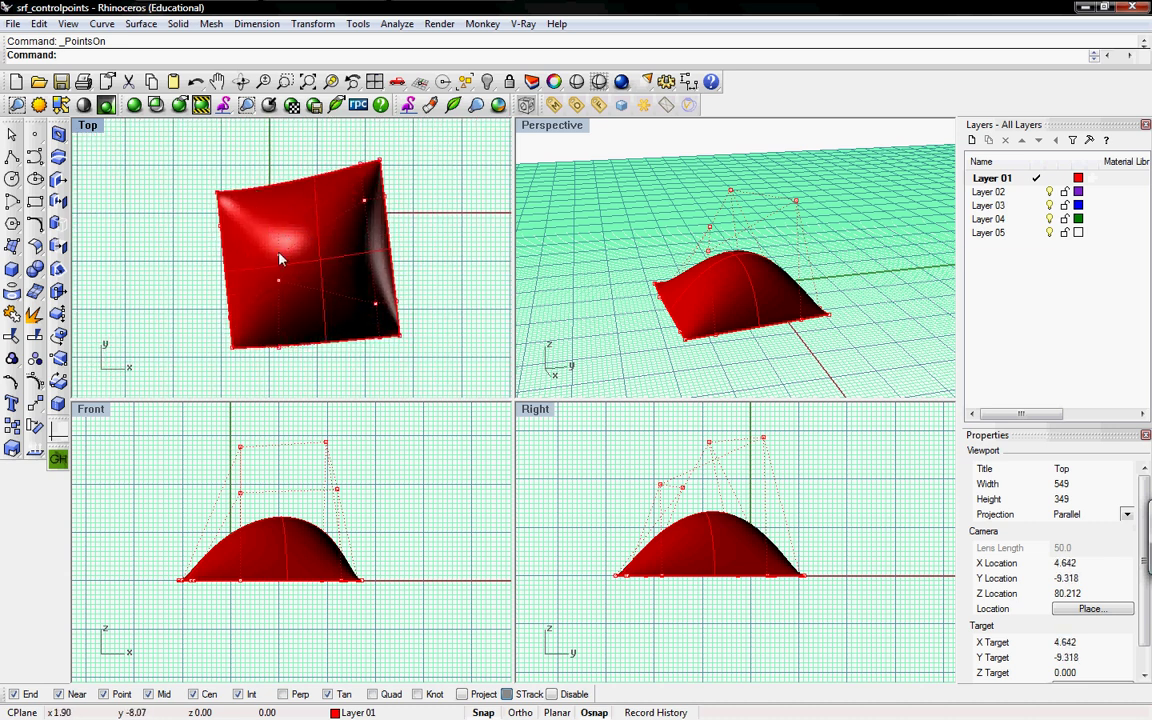
{"action": "left_click", "coordinate": [279, 256]}
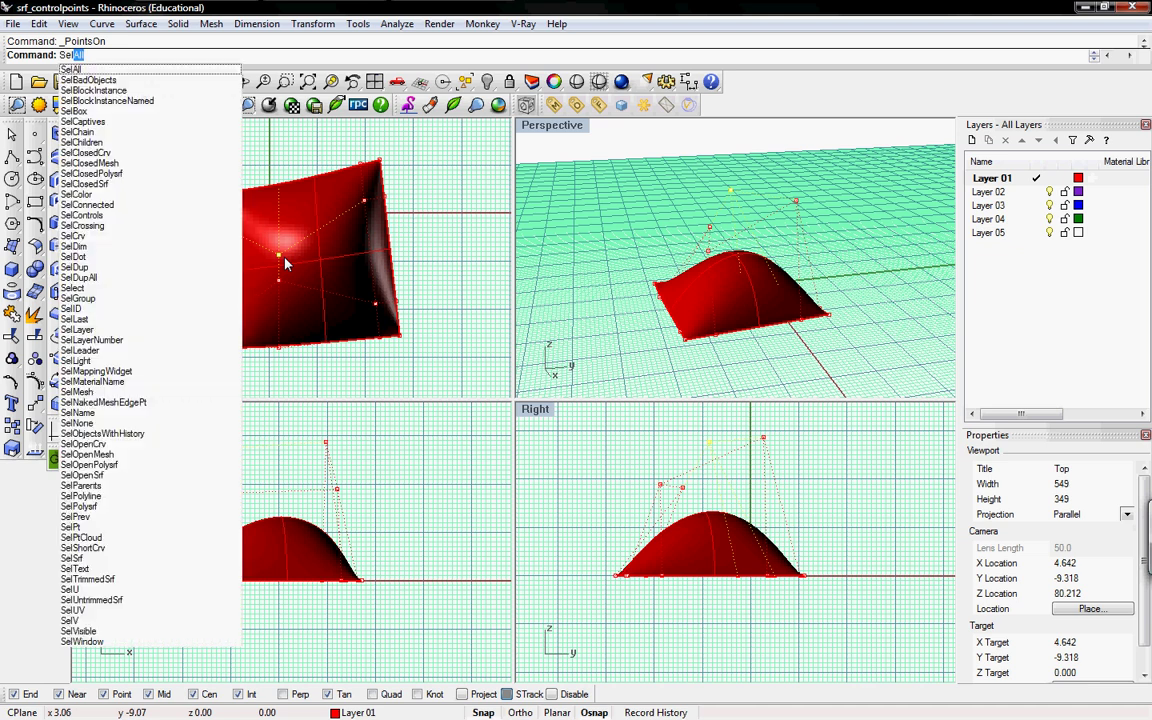
Select the point's U-direction row with SelU, then deselect and pick a lower-right control point.
{"action": "type", "text": "U"}
{"action": "key", "text": "Return"}
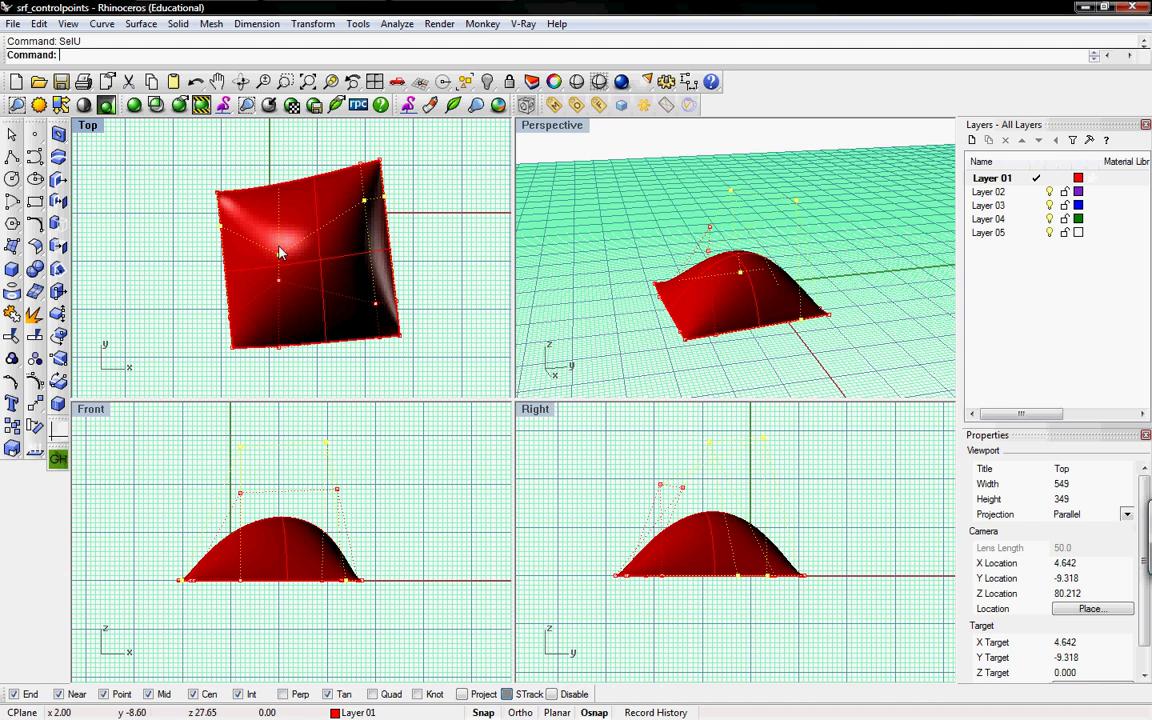
{"action": "mouse_move", "coordinate": [280, 254]}
{"action": "left_mouse_down"}
{"action": "mouse_move", "coordinate": [279, 232]}
{"action": "mouse_move", "coordinate": [284, 252]}
{"action": "left_mouse_up"}
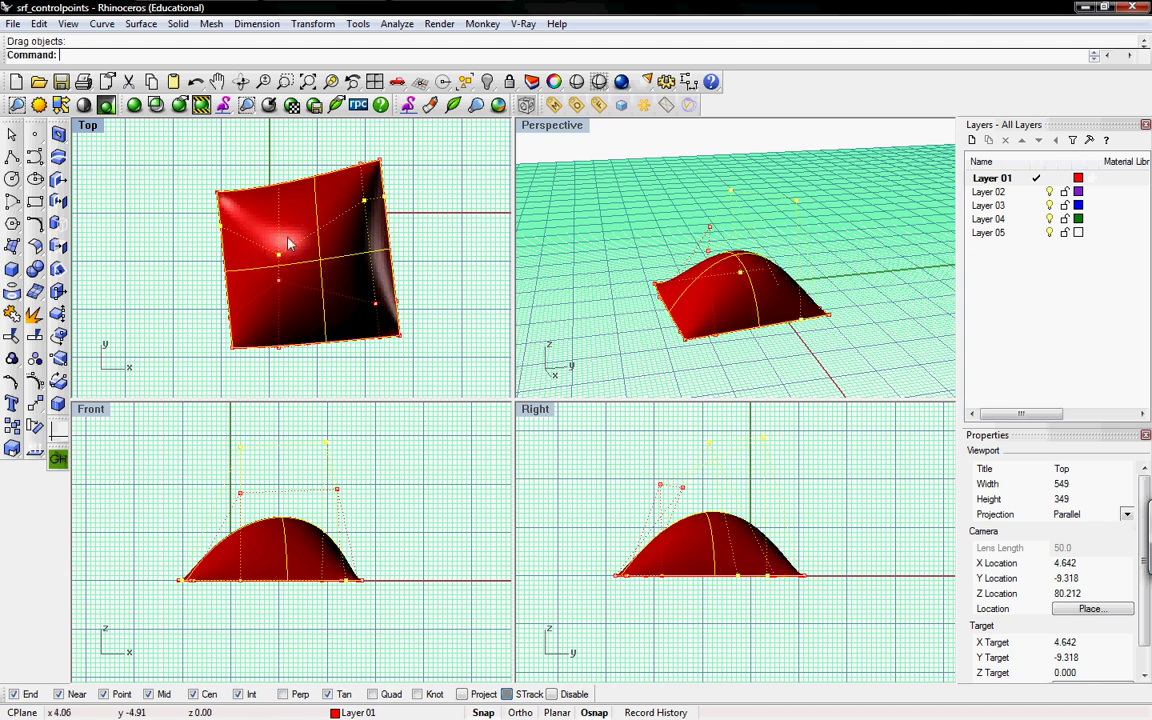
{"action": "left_click", "coordinate": [418, 213]}
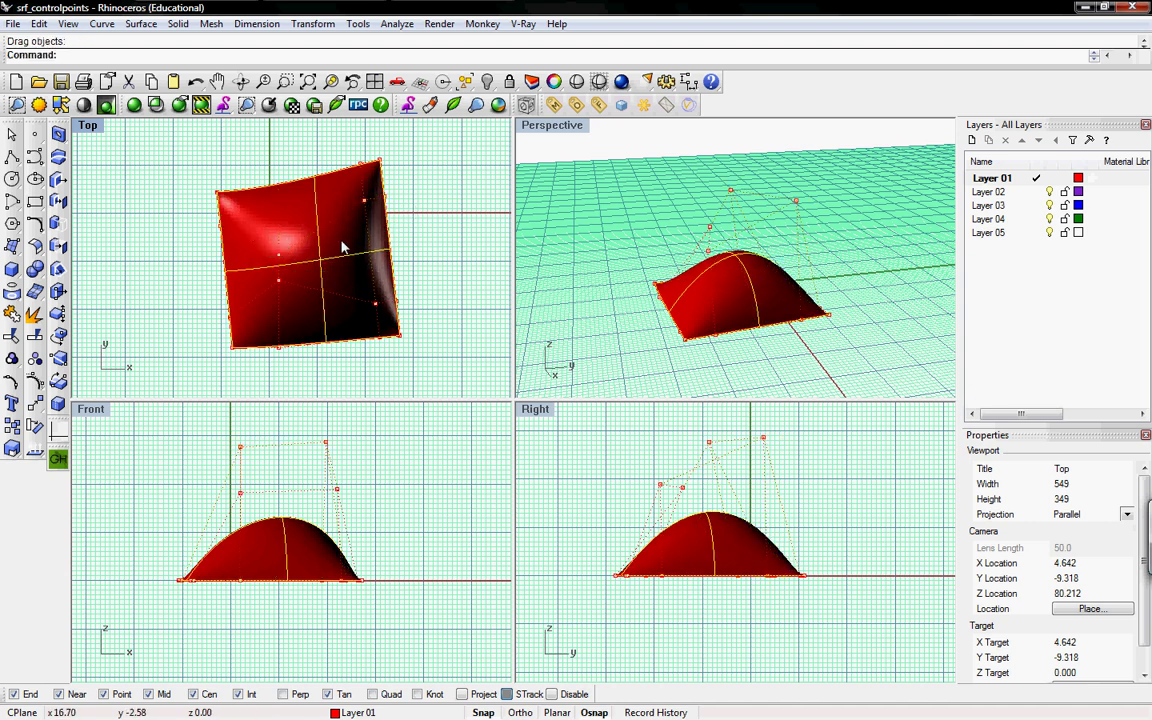
{"action": "left_click", "coordinate": [376, 304]}
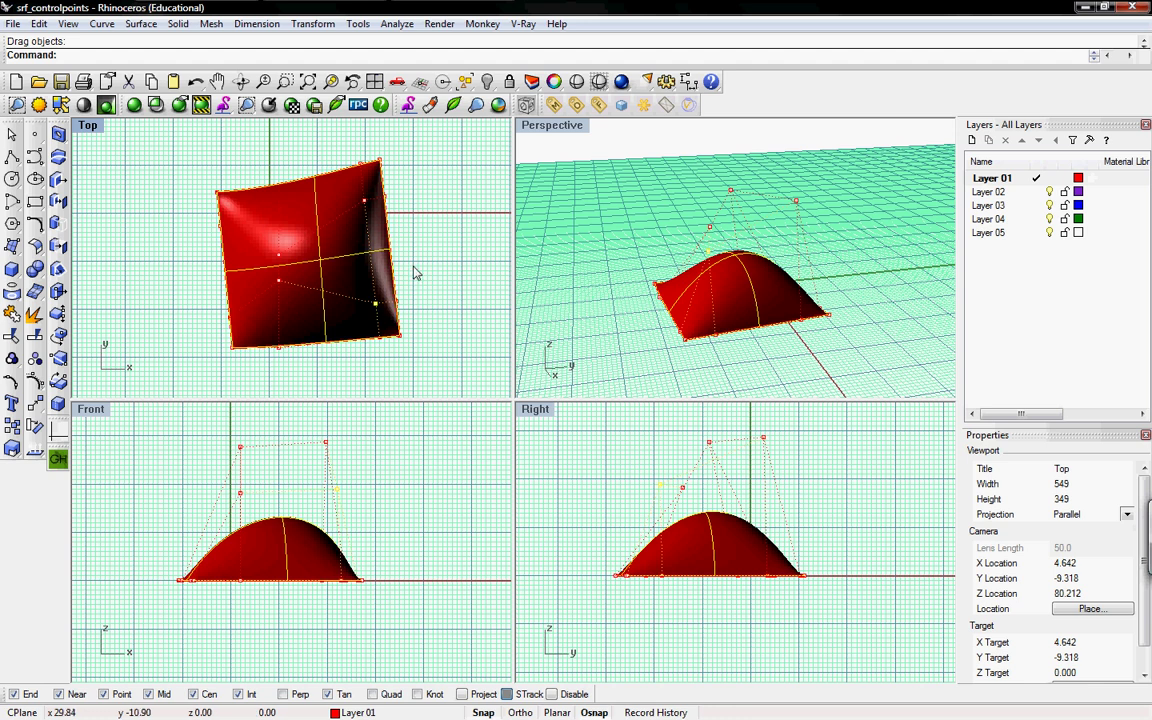
{"action": "type", "text": "SelUV"}
{"action": "key", "text": "Return"}
{"action": "left_click", "coordinate": [388, 254]}
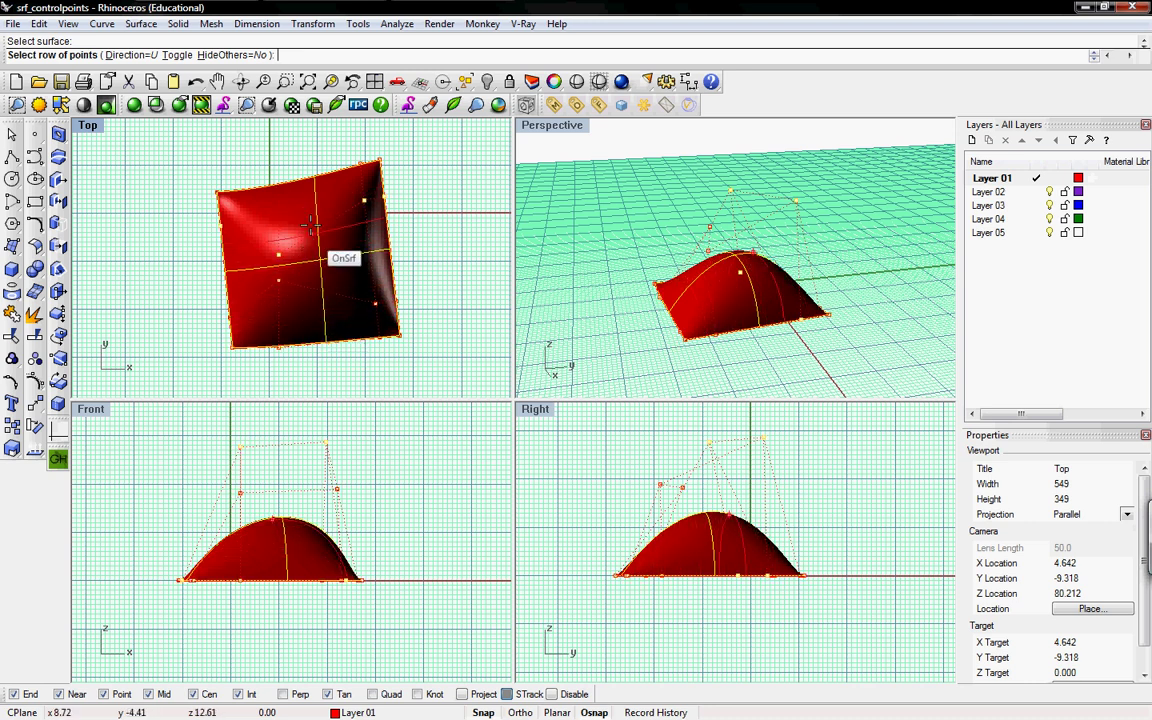
{"action": "left_click", "coordinate": [306, 312]}
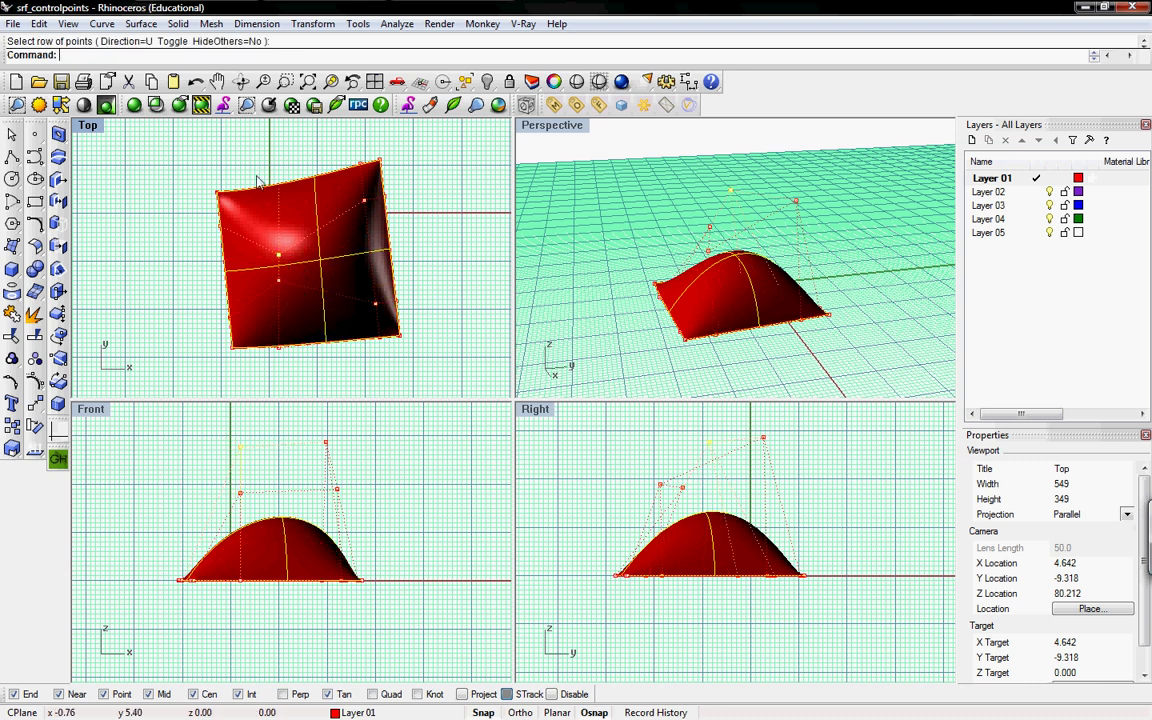
{"action": "left_click_drag", "start_coordinate": [255, 155], "coordinate": [300, 369]}
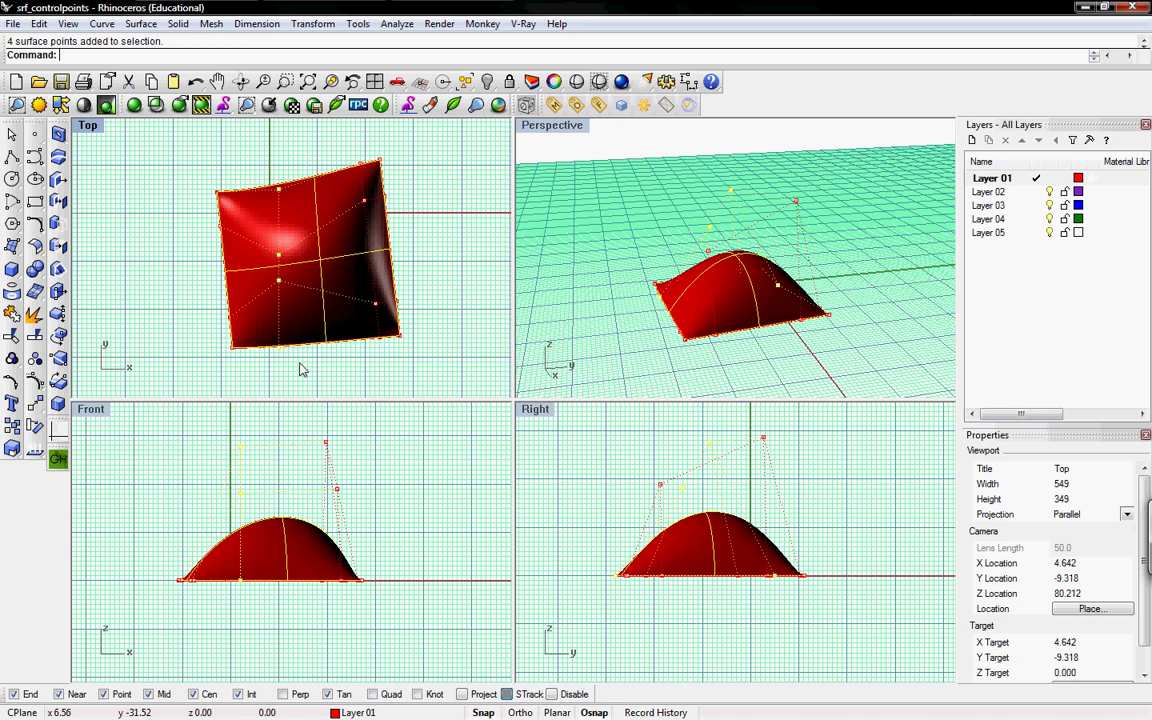
{"action": "left_click", "coordinate": [331, 162]}
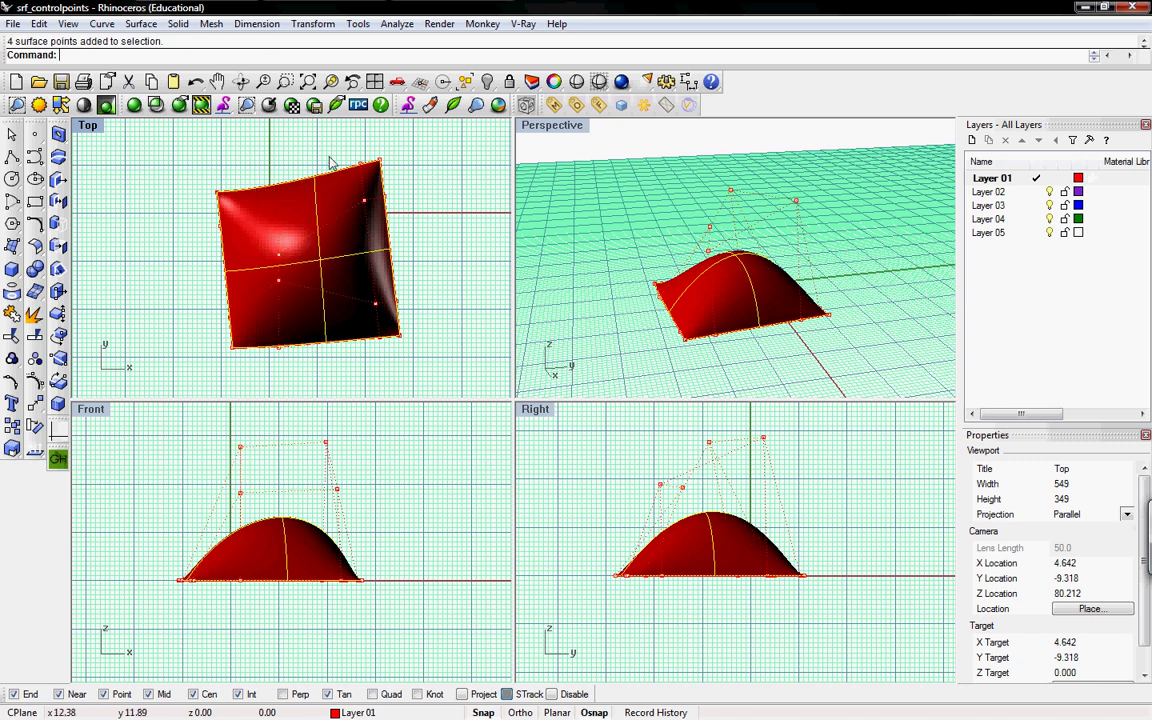
{"action": "left_click_drag", "start_coordinate": [362, 183], "coordinate": [319, 183]}
Select a control point on the dome and extend it to its full U row with SelU.
{"action": "type", "text": "el"}
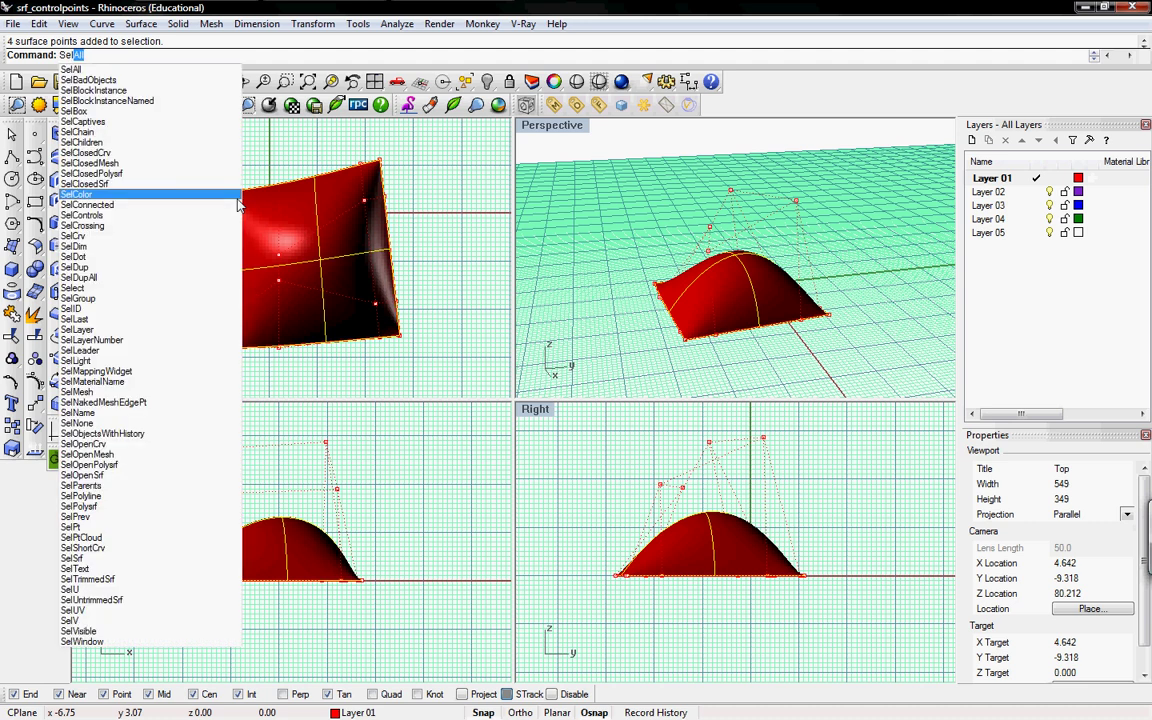
{"action": "type", "text": "U"}
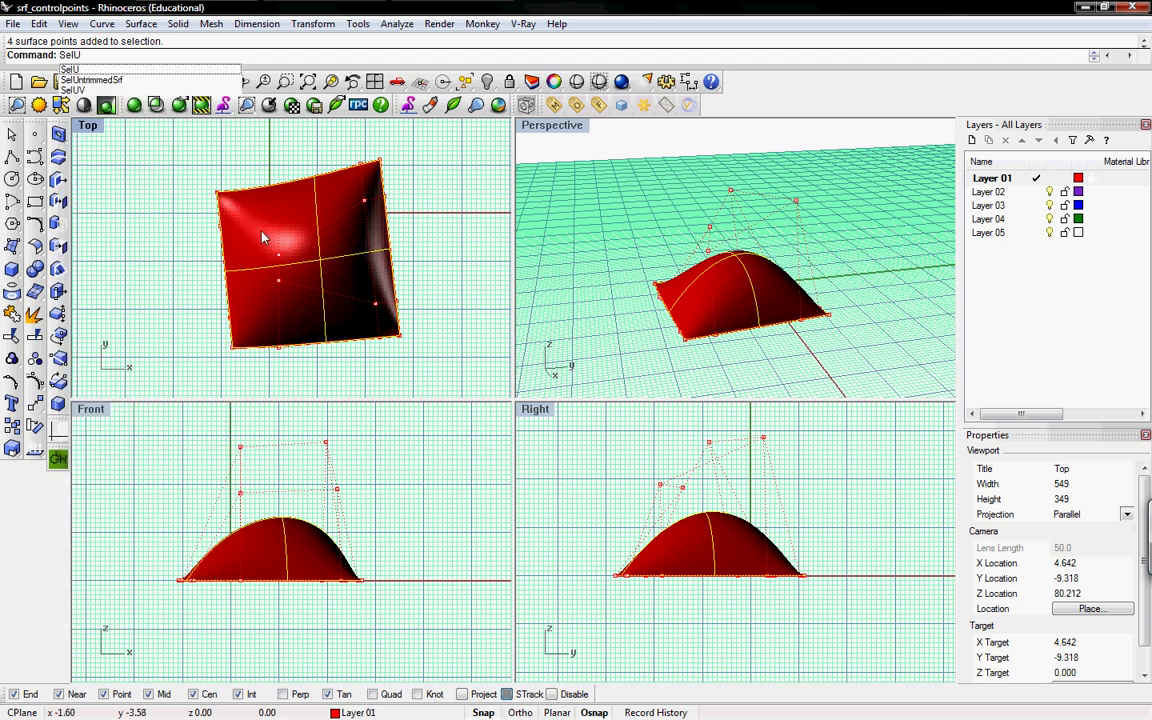
{"action": "key", "text": "Return"}
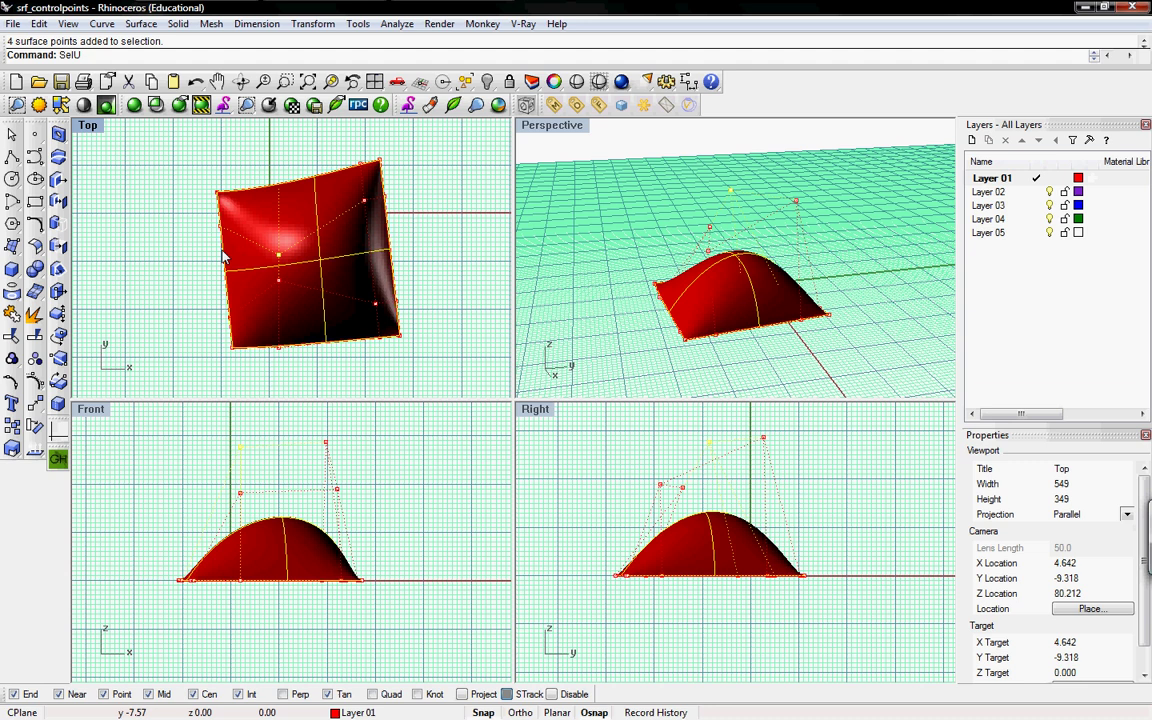
{"action": "type", "text": "SelU"}
{"action": "key", "text": "Return"}
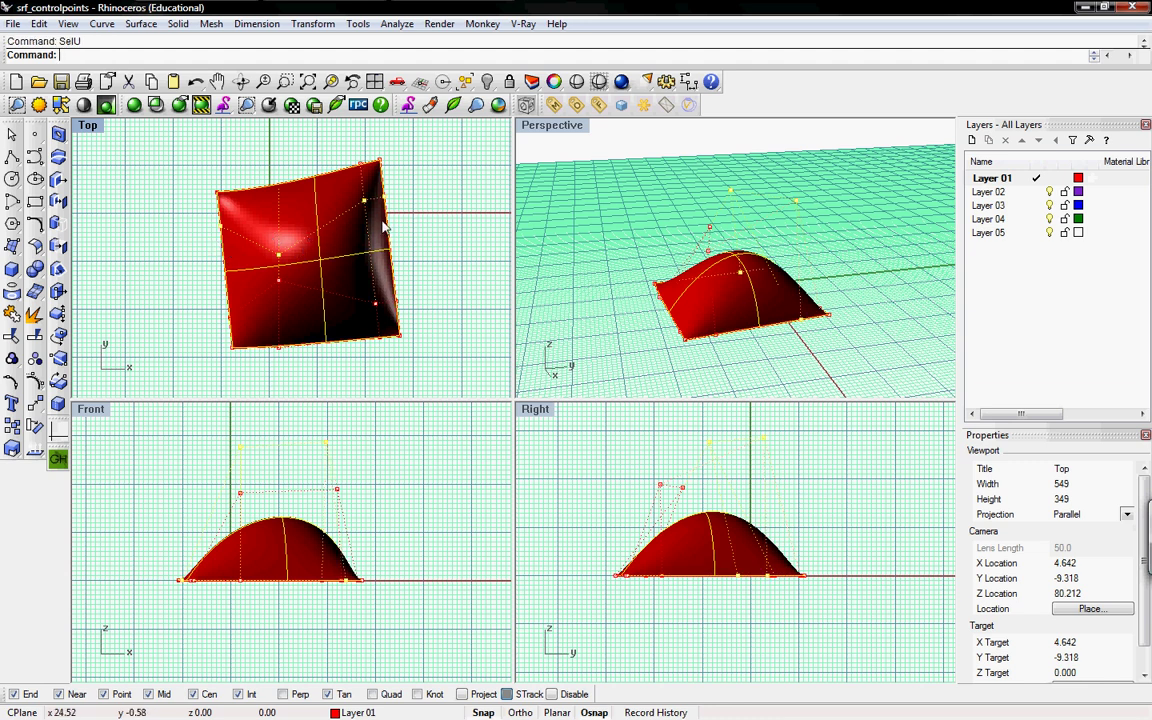
{"action": "left_click", "coordinate": [327, 260]}
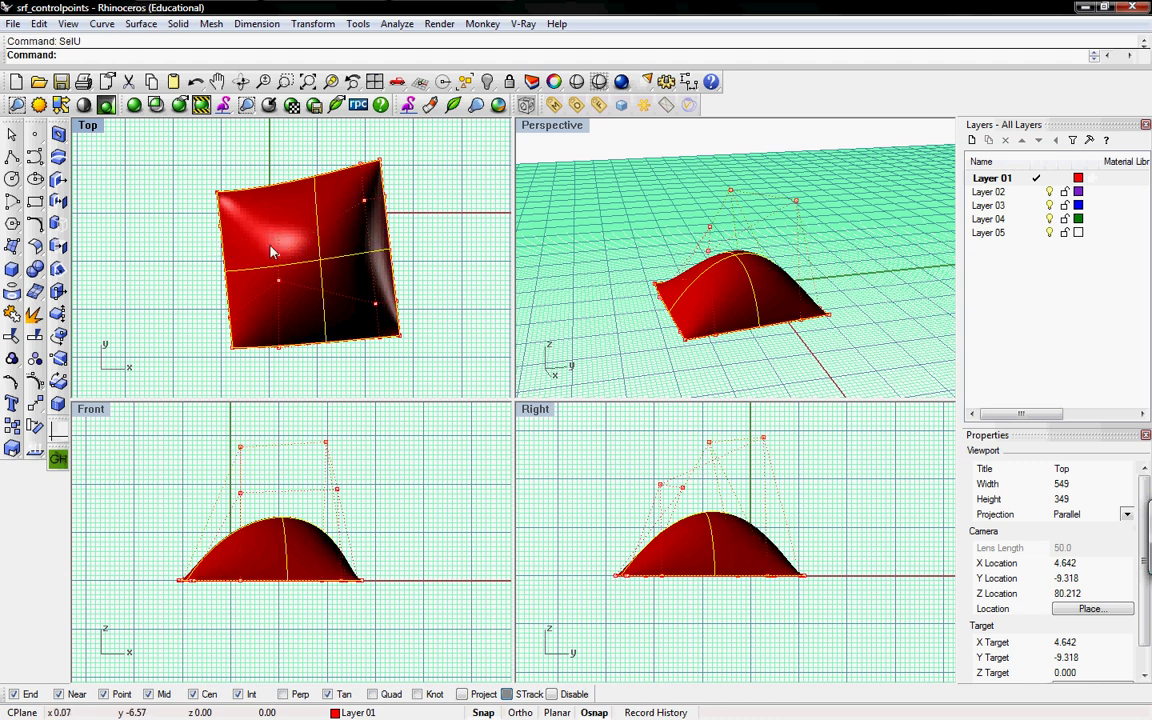
{"action": "left_click_drag", "start_coordinate": [194, 219], "coordinate": [373, 252]}
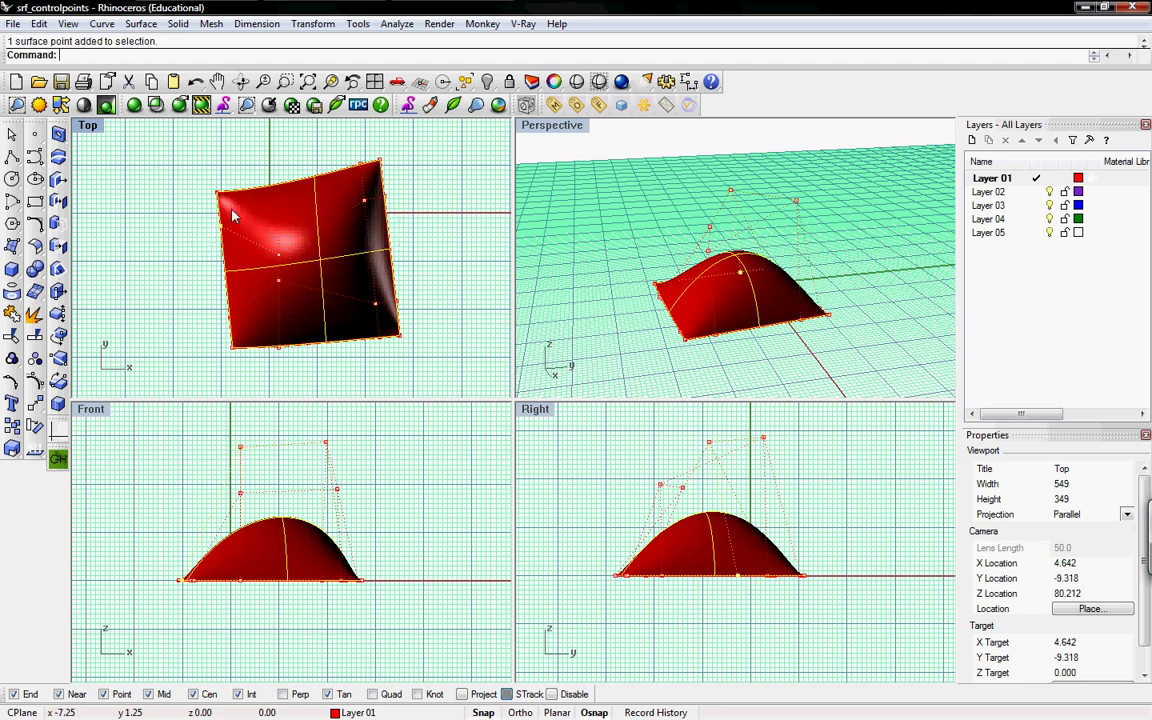
{"action": "key", "text": "Return"}
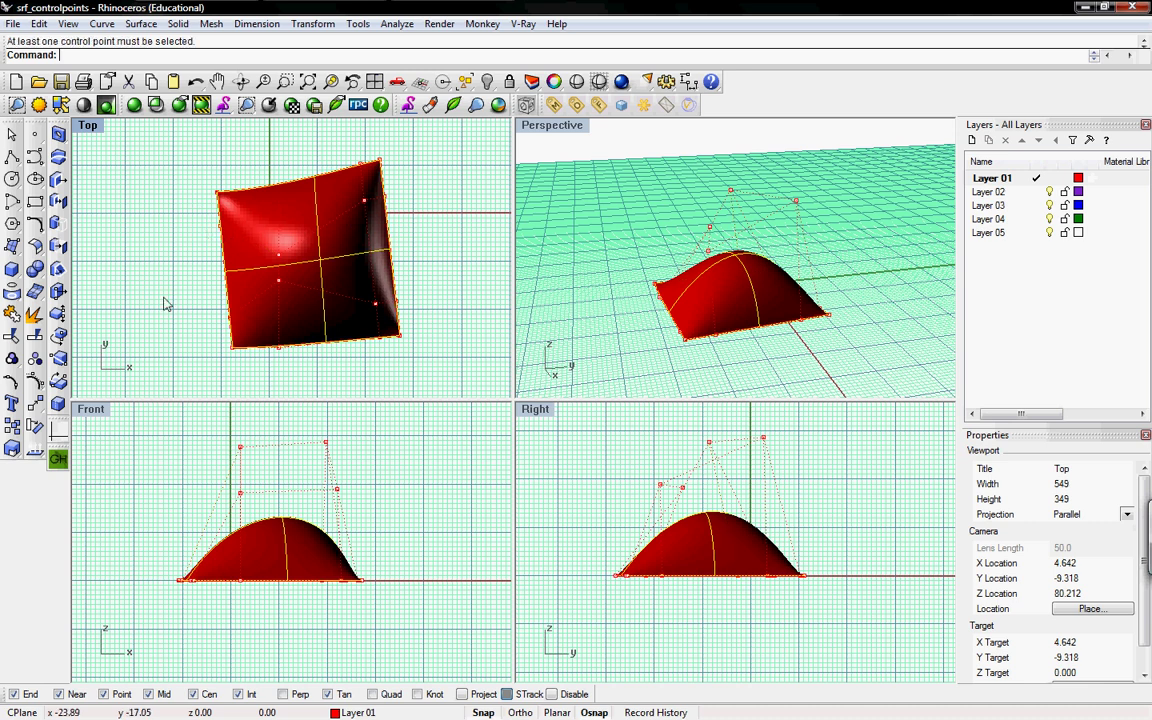
{"action": "left_click", "coordinate": [280, 256]}
{"action": "key", "text": "Return"}
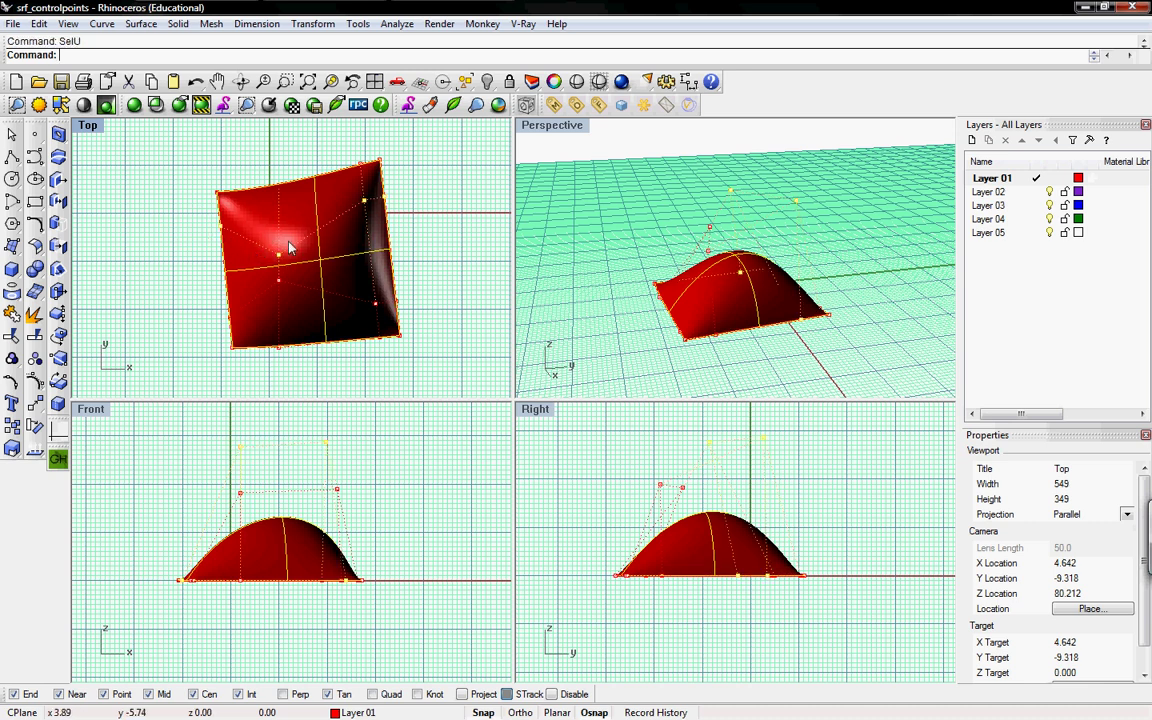
{"action": "type", "text": "SetPt"}
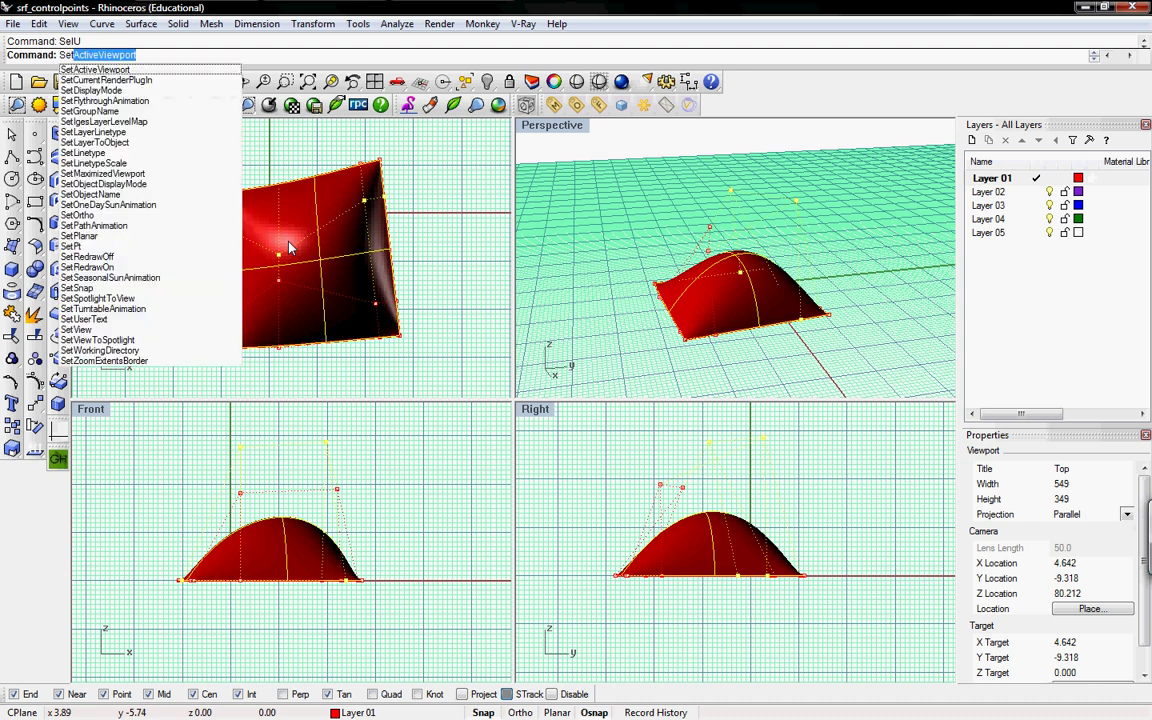
Align the selected row to one Y coordinate with SetPt, Set Y only, picked in Top view.
{"action": "key", "text": "Return"}
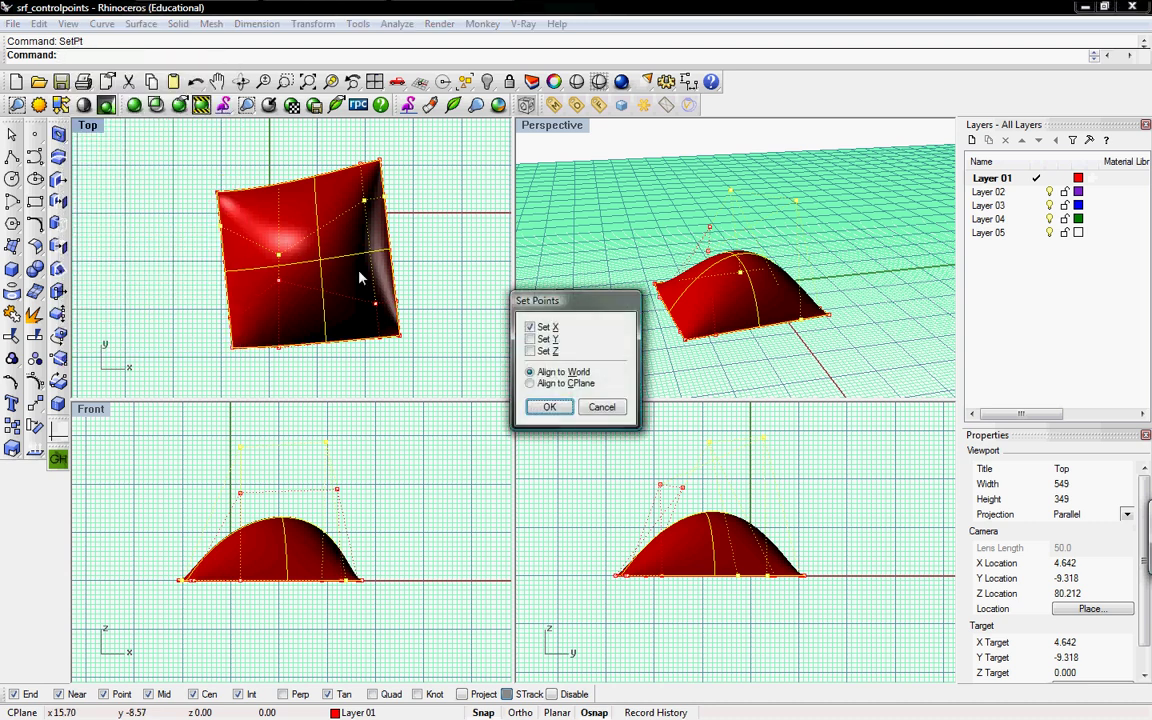
{"action": "left_click", "coordinate": [533, 340]}
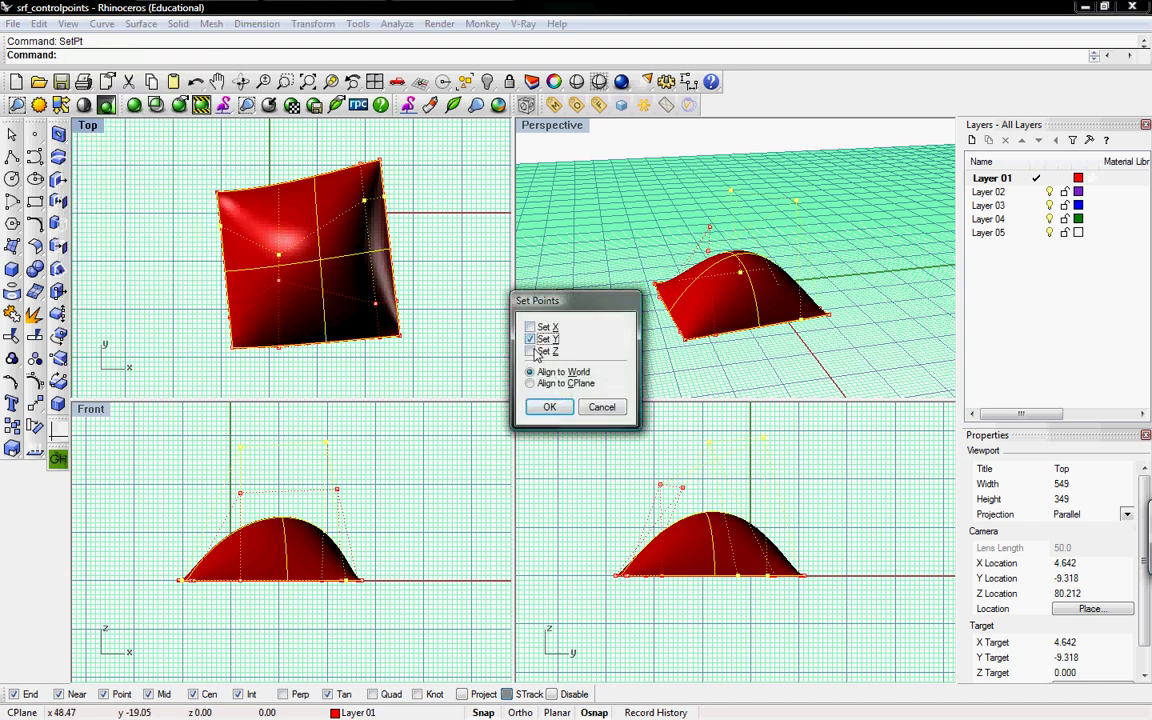
{"action": "left_click", "coordinate": [548, 408]}
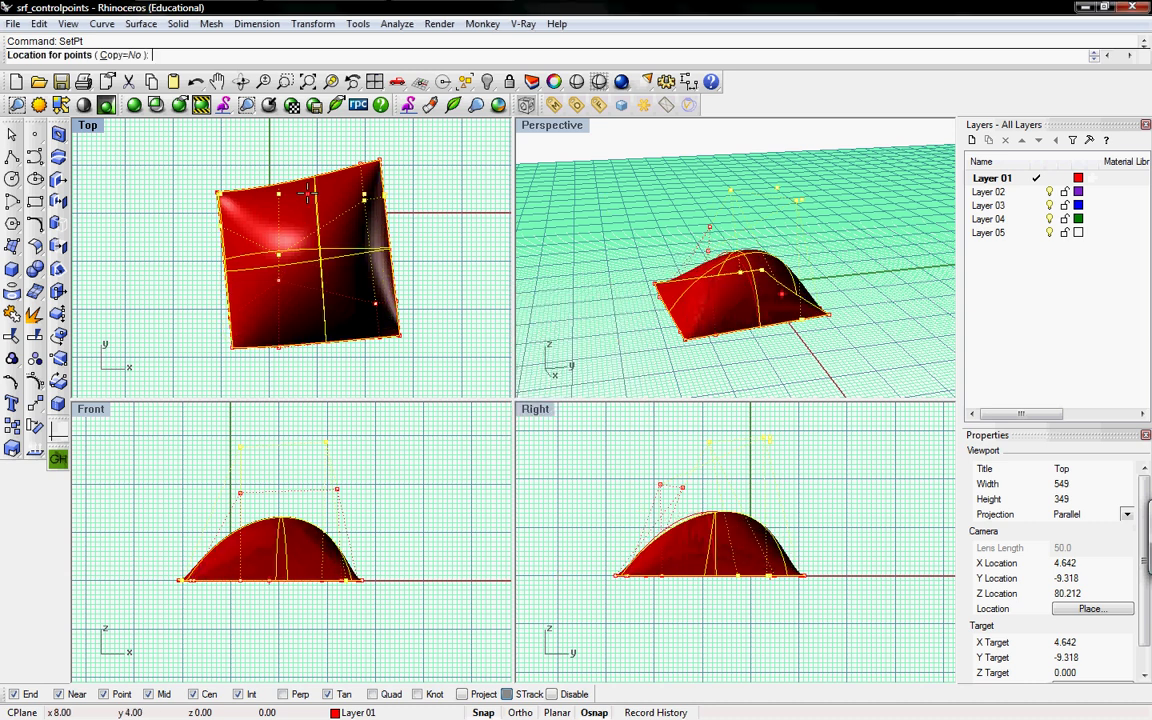
{"action": "left_click", "coordinate": [336, 229]}
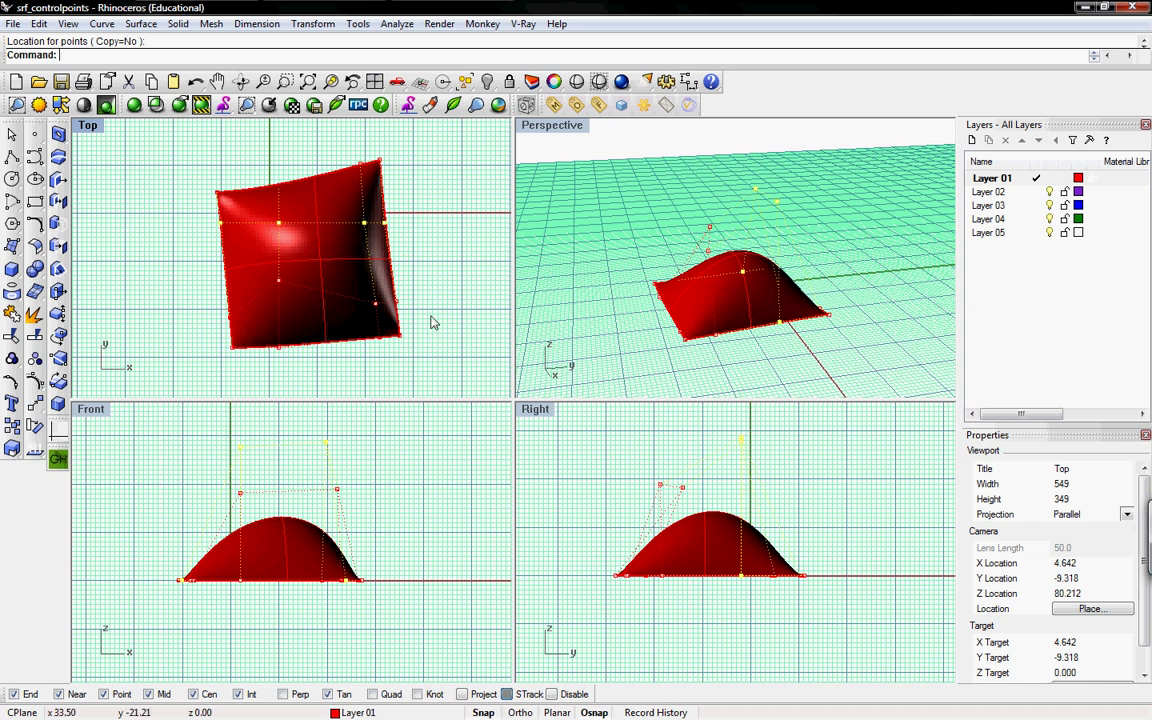
{"action": "right_click_drag", "start_coordinate": [640, 285], "coordinate": [715, 322]}
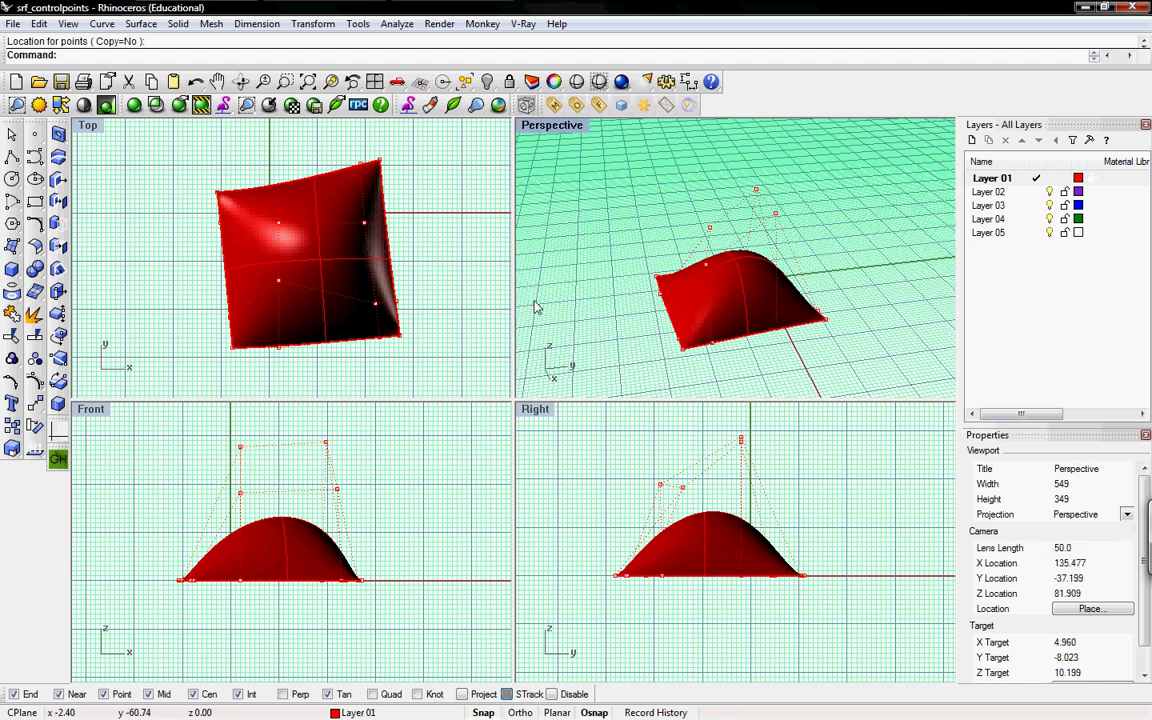
{"action": "type", "text": "Instpc"}
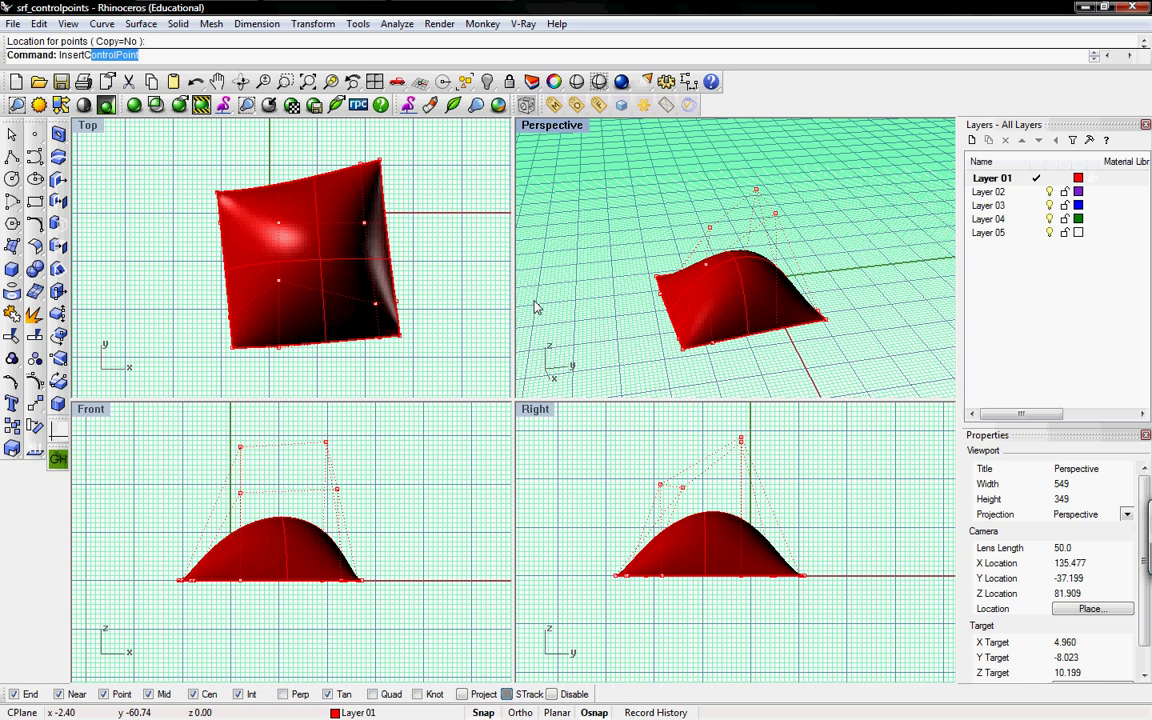
{"action": "key", "text": "Return"}
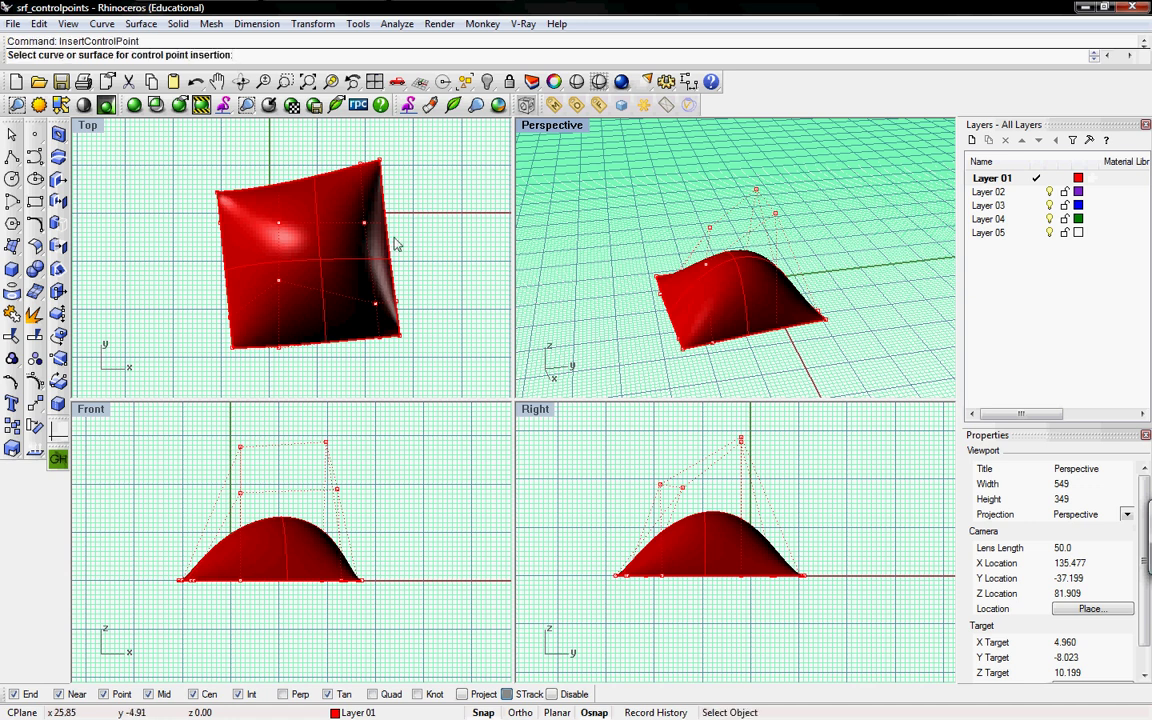
{"action": "left_click", "coordinate": [393, 252]}
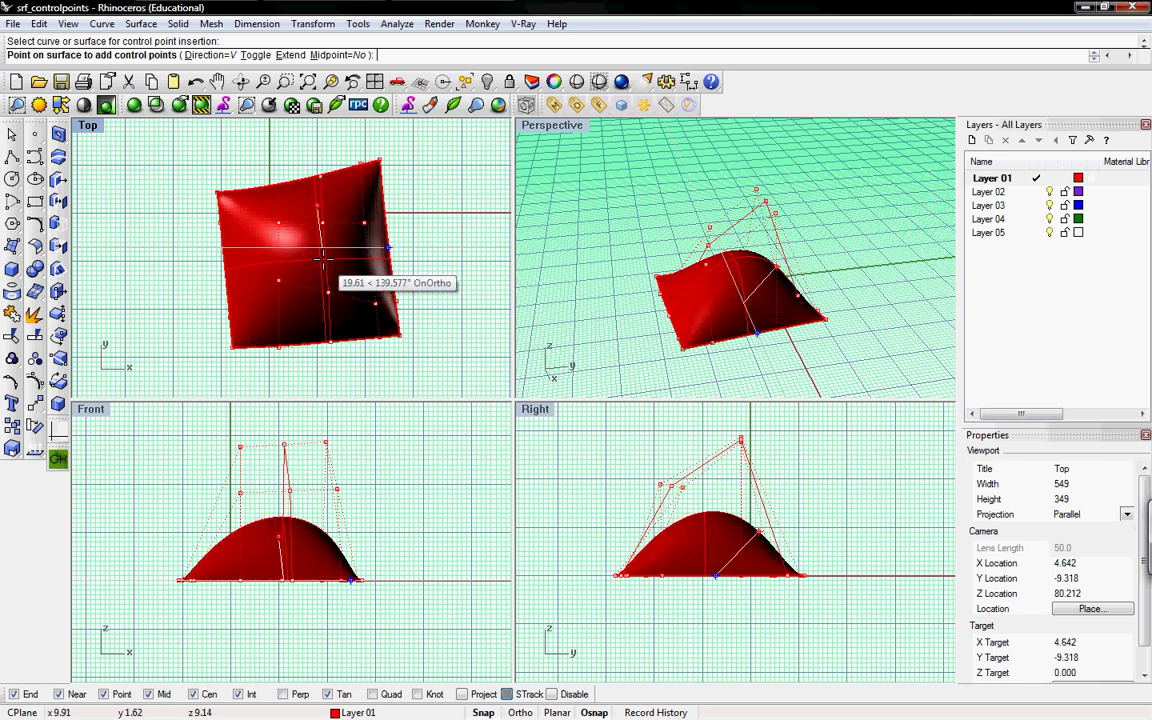
{"action": "left_click", "coordinate": [276, 240]}
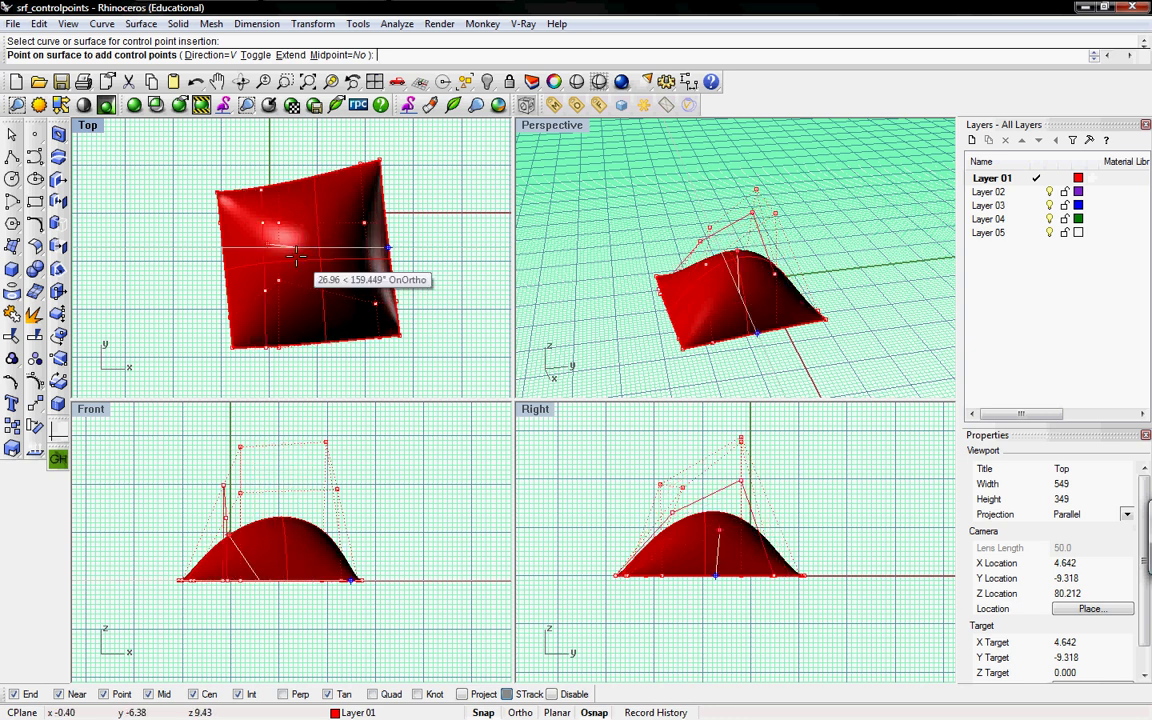
{"action": "left_click", "coordinate": [255, 55]}
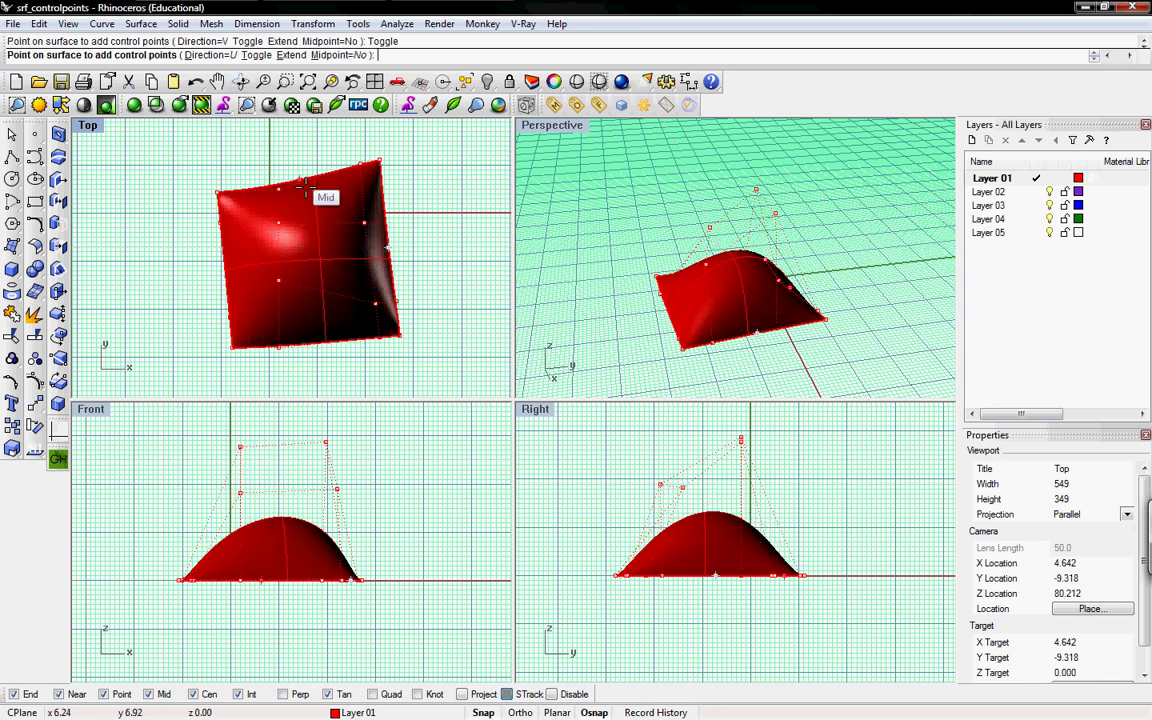
{"action": "left_click", "coordinate": [322, 262]}
{"action": "key", "text": "Return"}
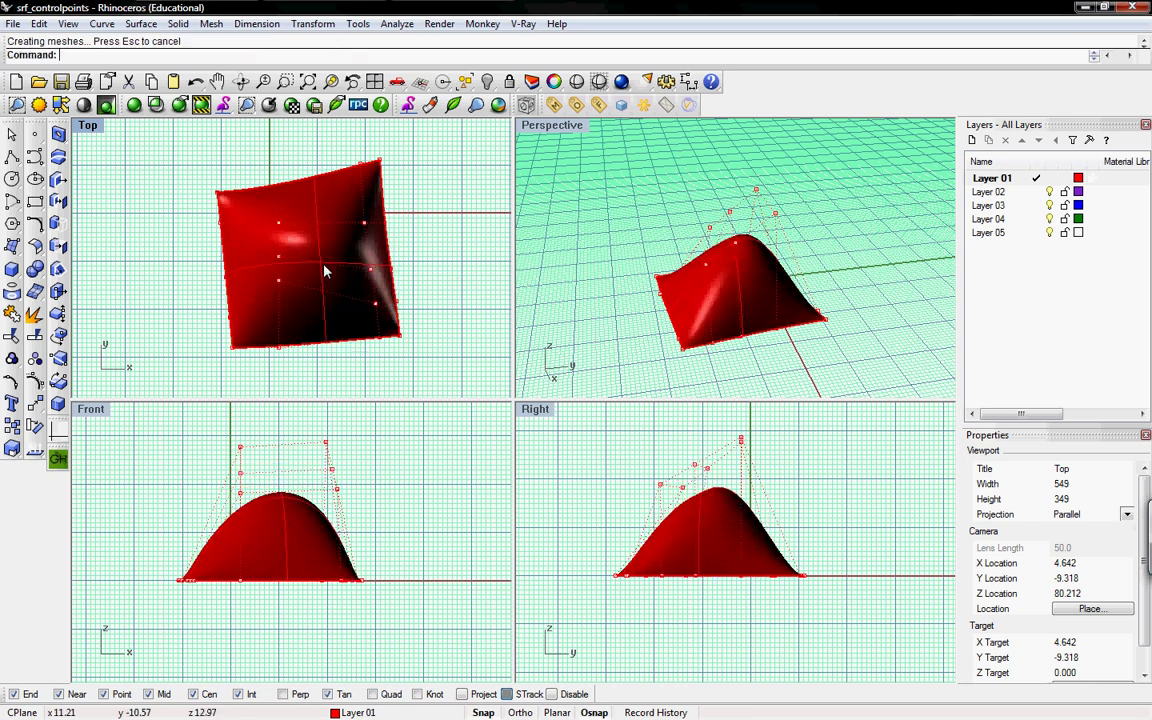
{"action": "right_click_drag", "start_coordinate": [636, 258], "coordinate": [795, 257]}
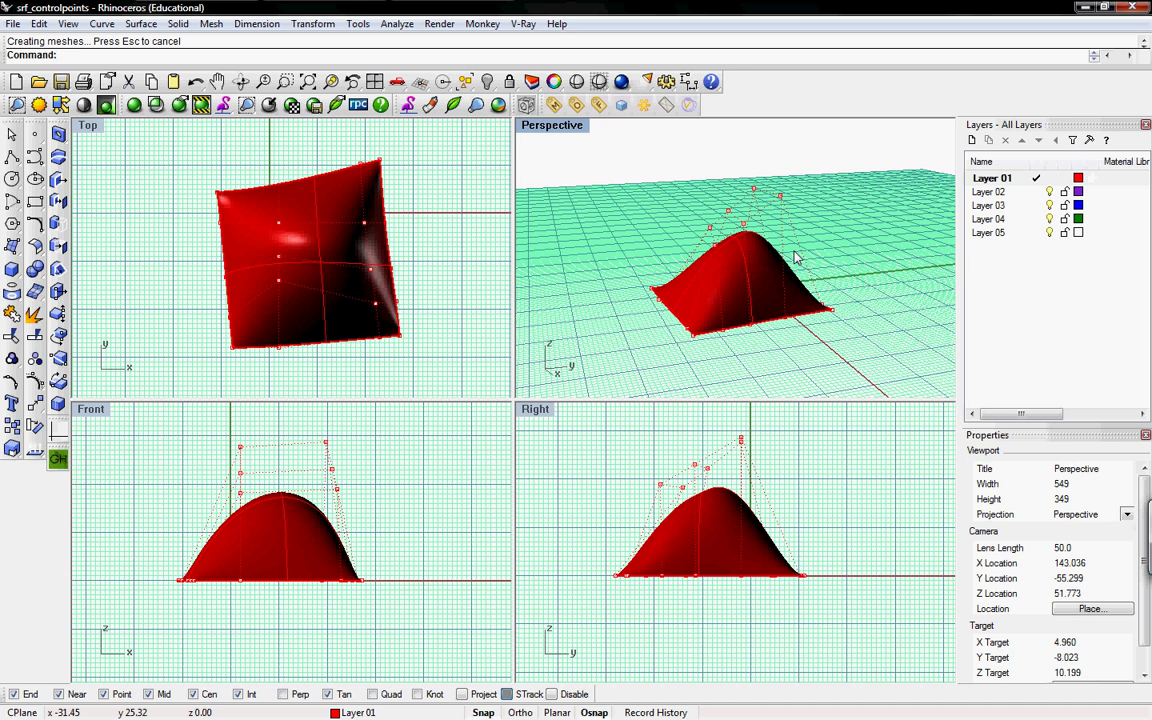
Undo the last change and insert a knot line across the dome with InsertKnot.
{"action": "key", "text": "ctrl+z"}
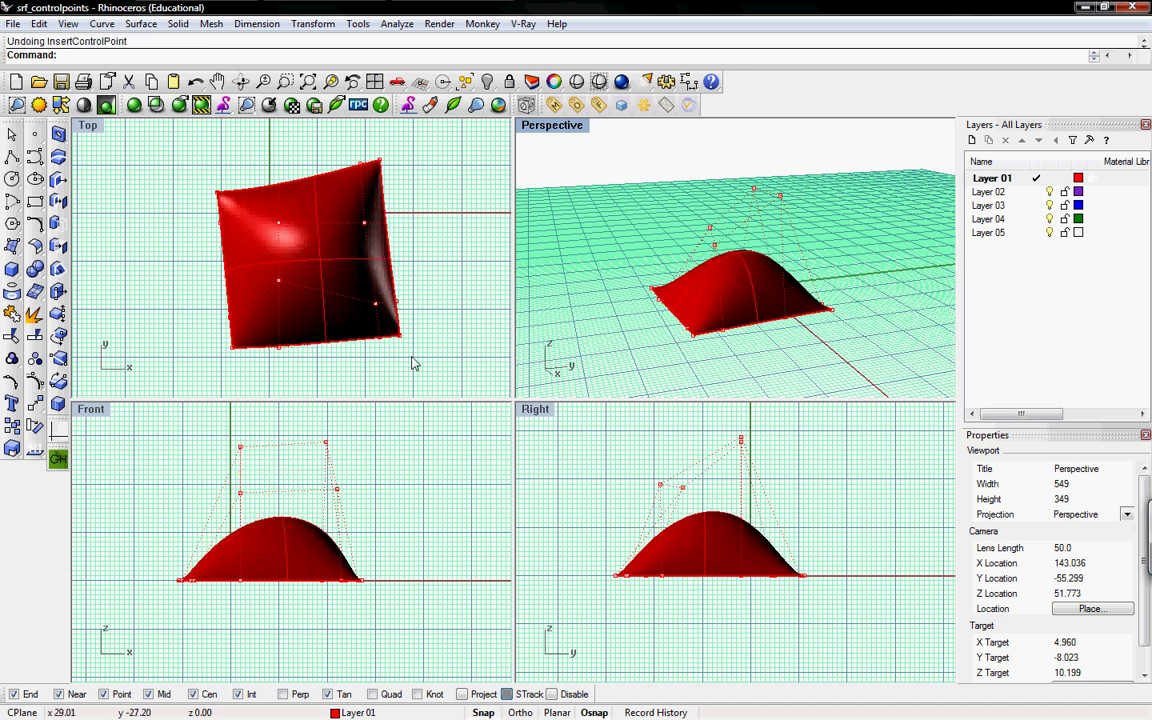
{"action": "left_click_drag", "start_coordinate": [415, 357], "coordinate": [199, 152]}
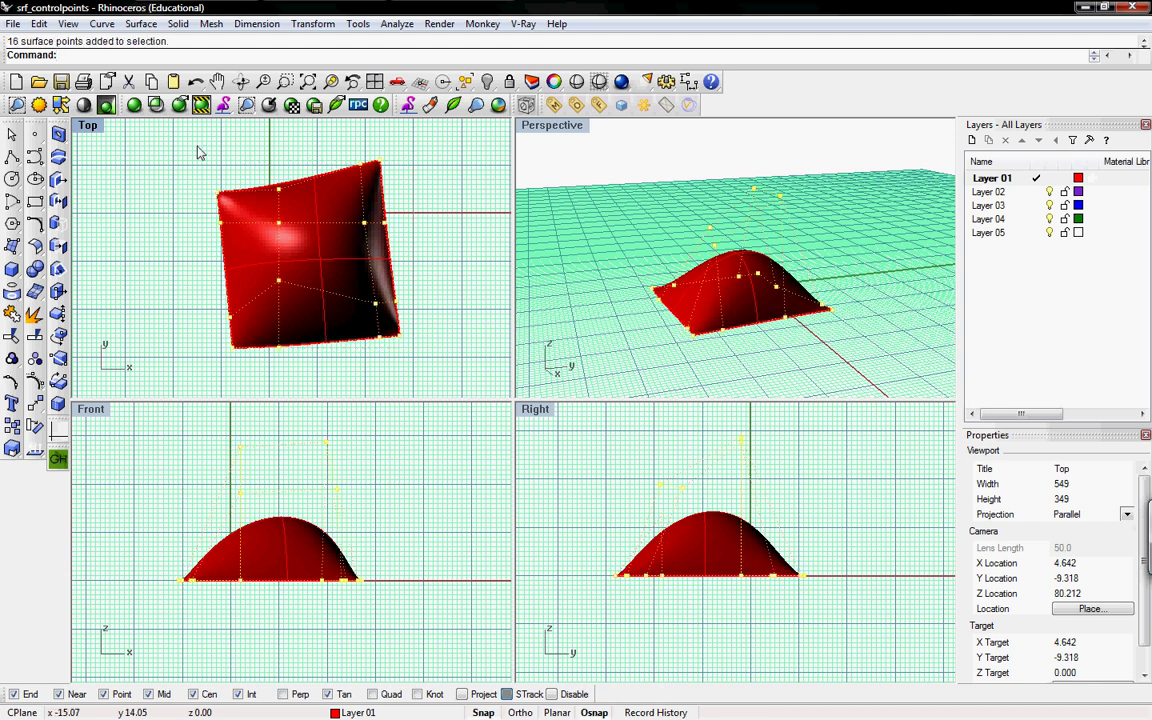
{"action": "type", "text": "InsertKn"}
{"action": "key", "text": "Return"}
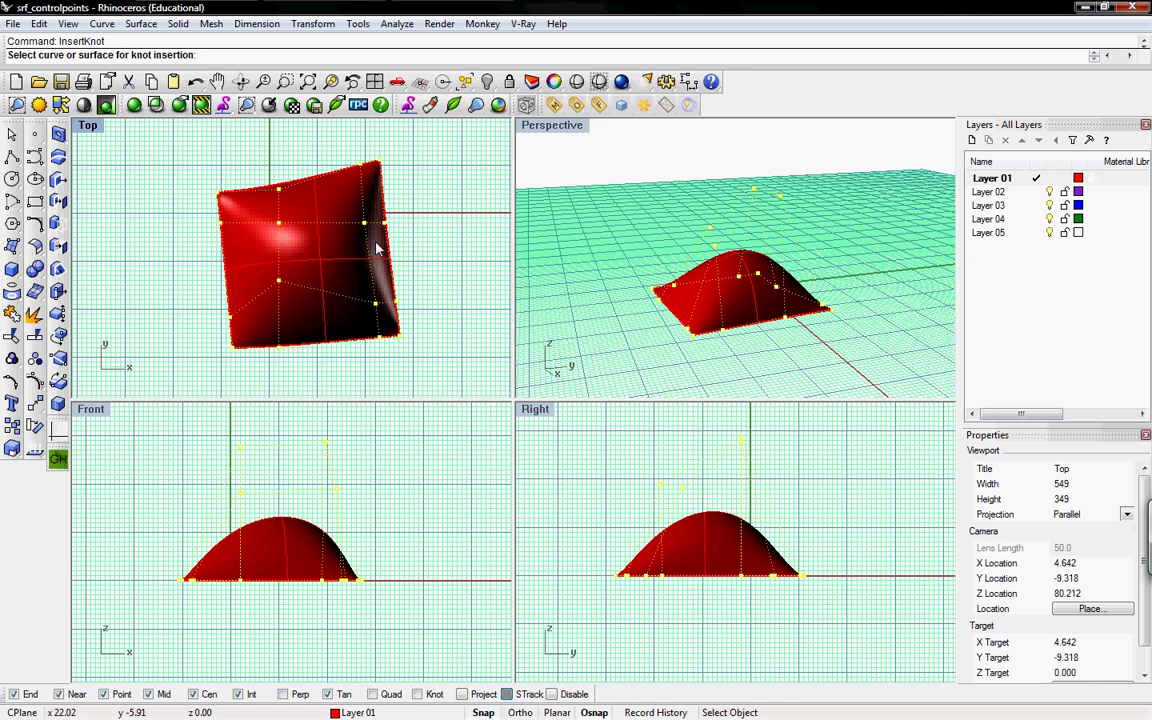
{"action": "left_click", "coordinate": [341, 222]}
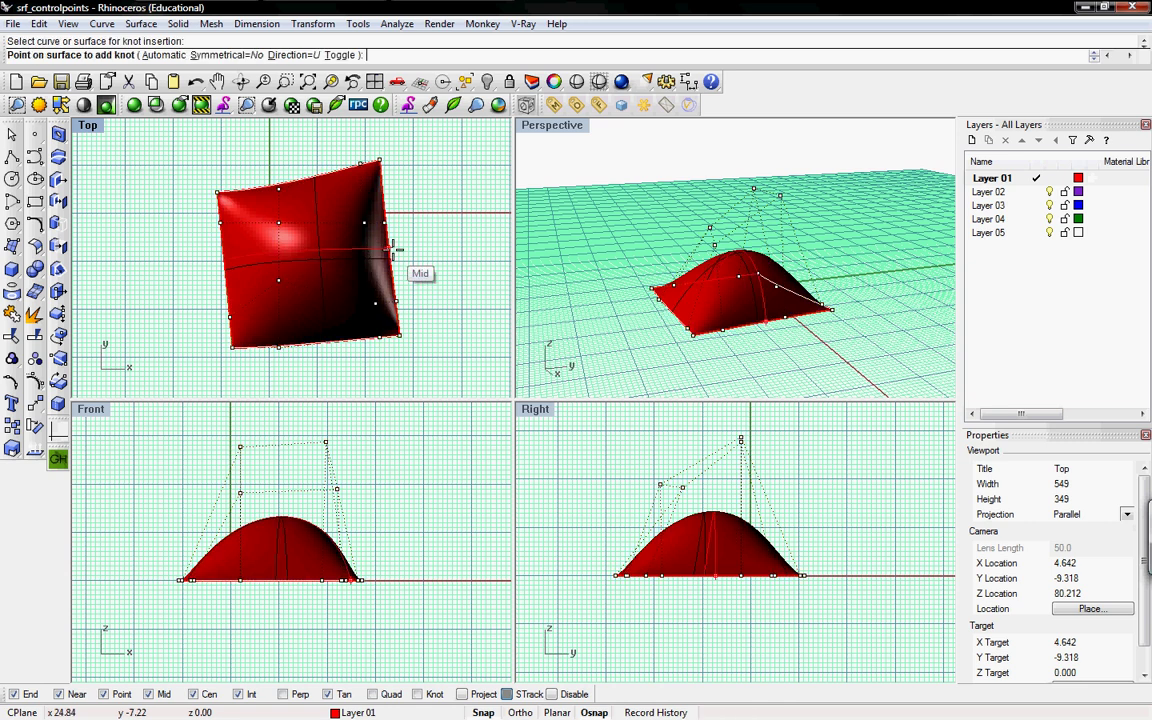
{"action": "left_click", "coordinate": [316, 243]}
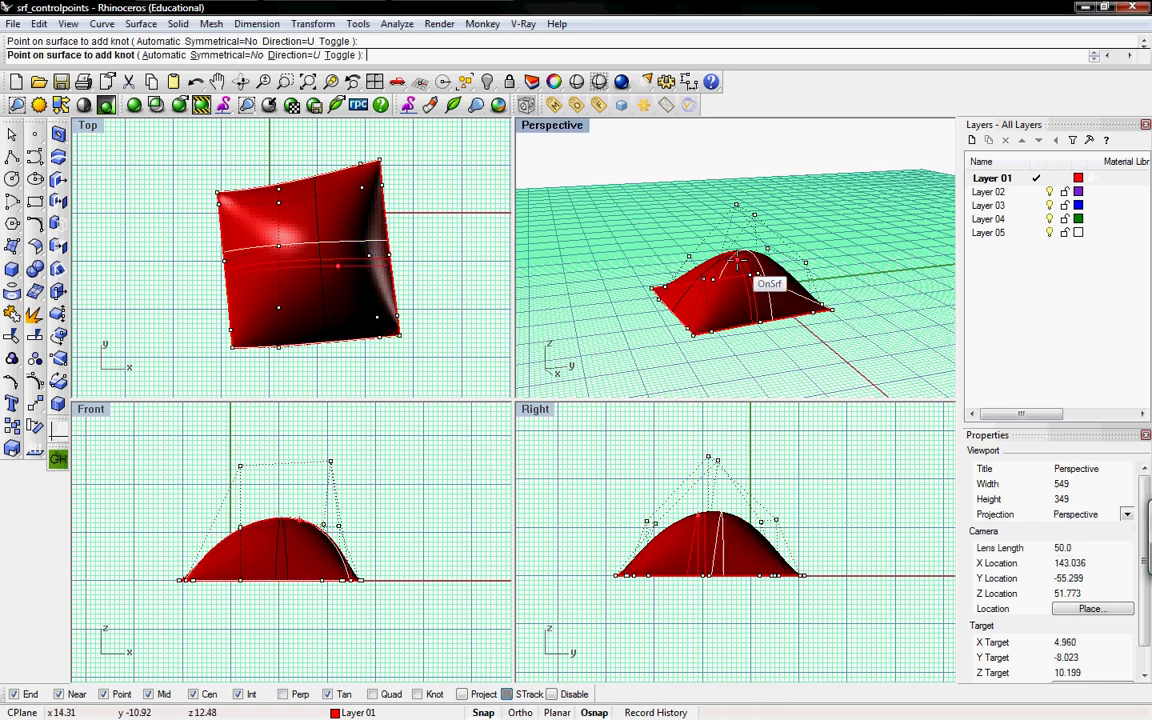
{"action": "key", "text": "Return"}
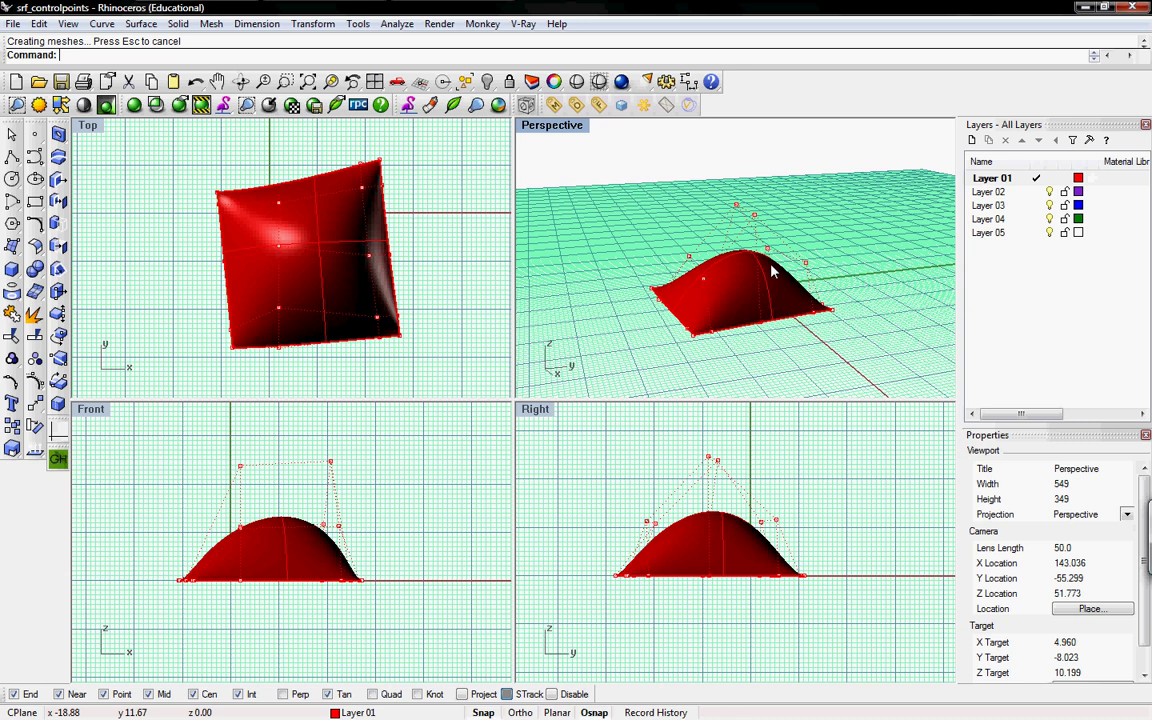
Hide the control points and drag the dome to a new spot on the grid.
{"action": "right_click_drag", "start_coordinate": [772, 270], "coordinate": [664, 240]}
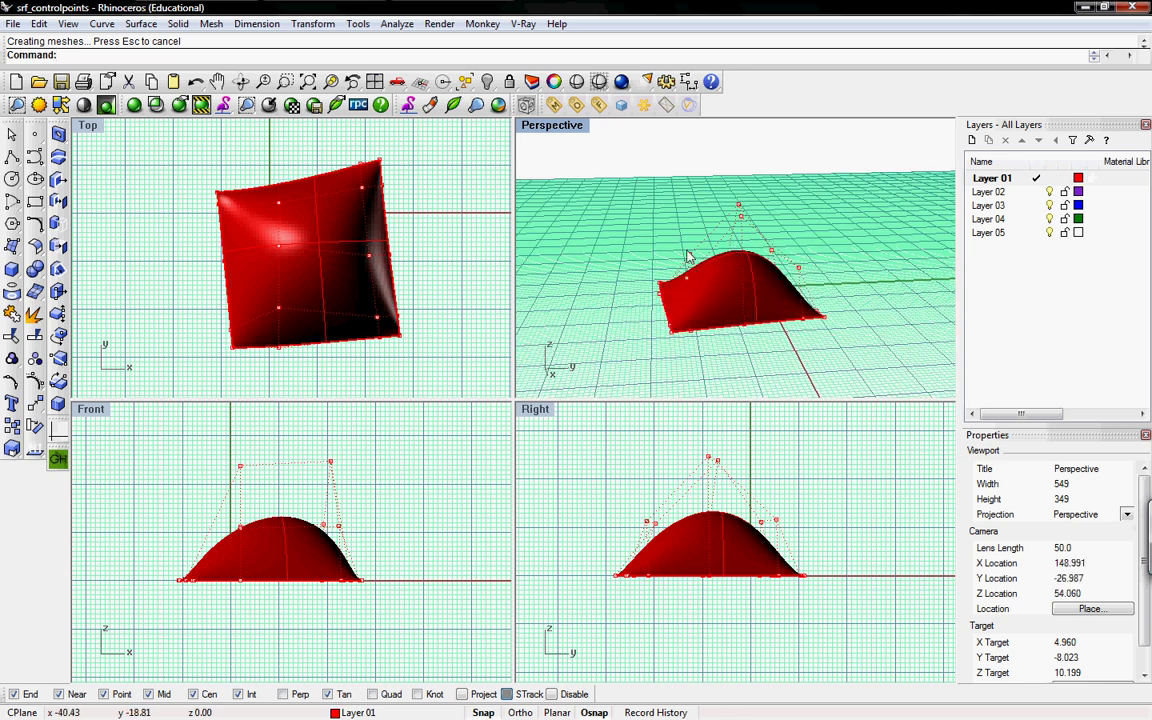
{"action": "key", "text": "Escape"}
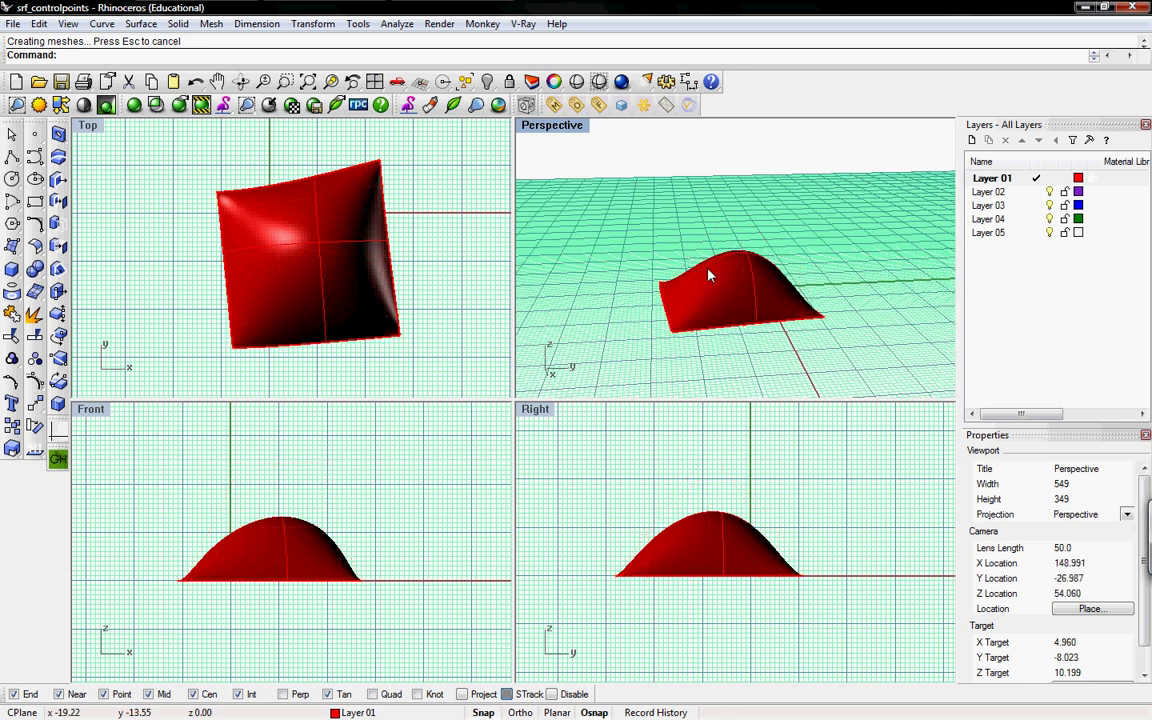
{"action": "left_click_drag", "start_coordinate": [707, 268], "coordinate": [727, 299]}
{"action": "key", "text": "Escape"}
{"action": "right_click_drag", "start_coordinate": [648, 265], "coordinate": [612, 195]}
{"action": "left_click", "coordinate": [674, 234]}
{"action": "type", "text": "Smooth"}
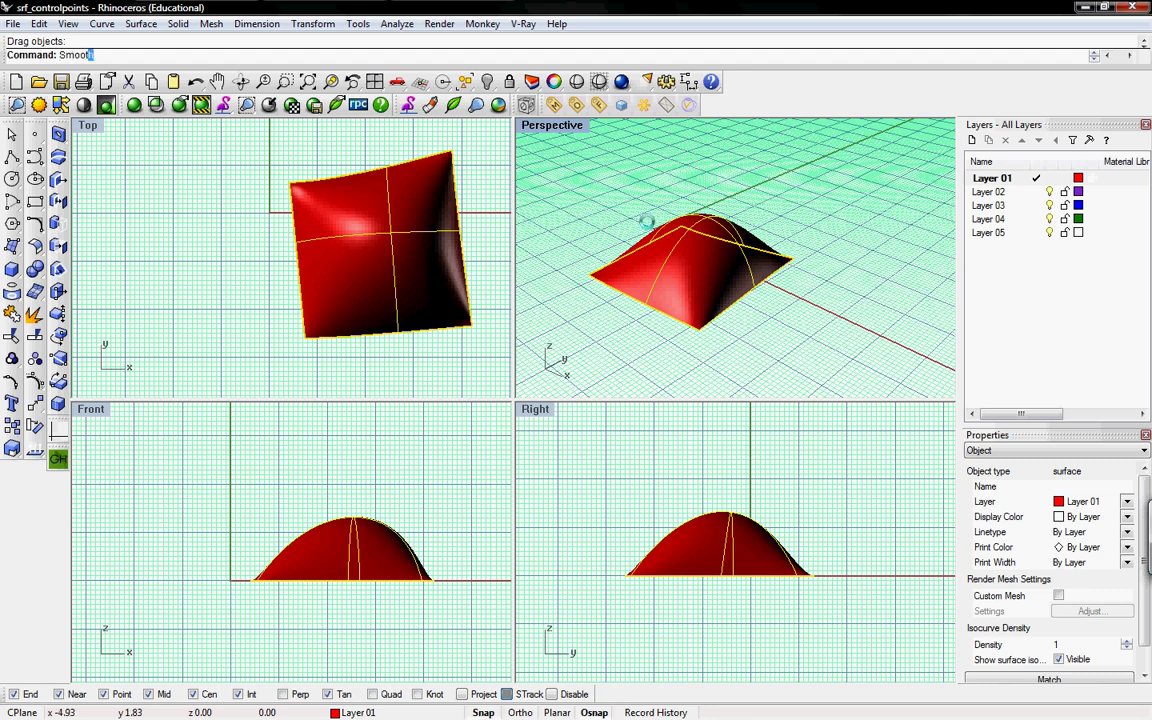
{"action": "key", "text": "Return"}
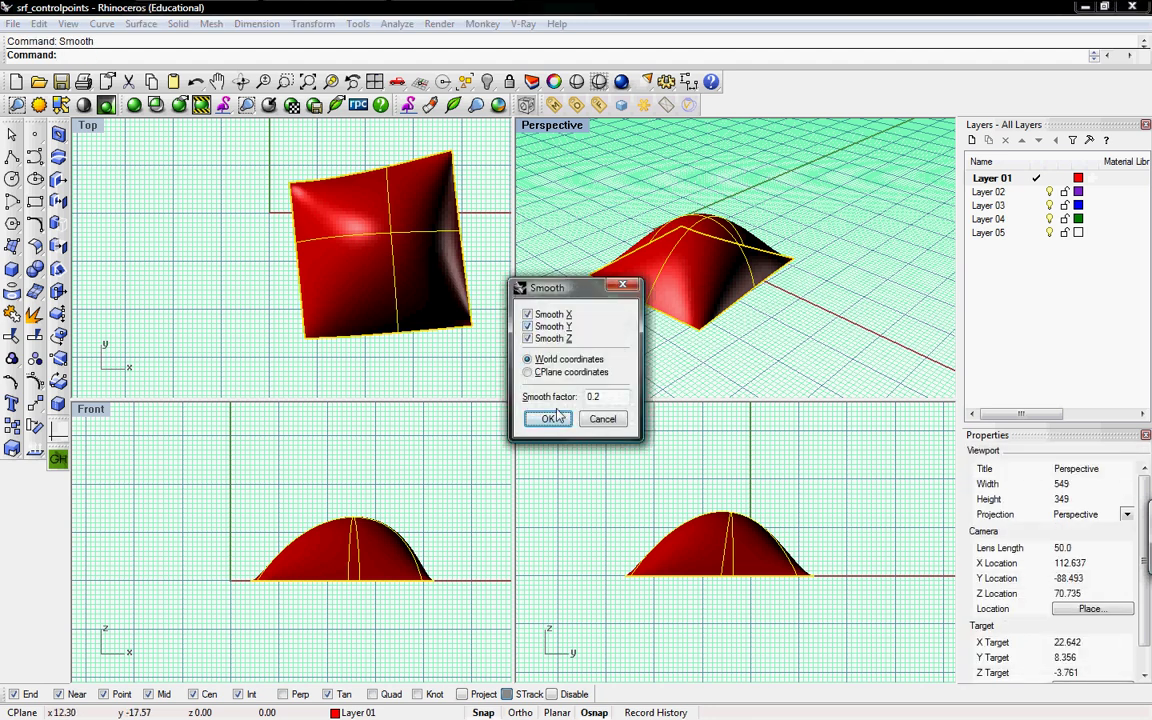
{"action": "left_click_drag", "start_coordinate": [604, 395], "coordinate": [571, 395]}
{"action": "left_click", "coordinate": [548, 419]}
{"action": "key", "text": "ctrl+z"}
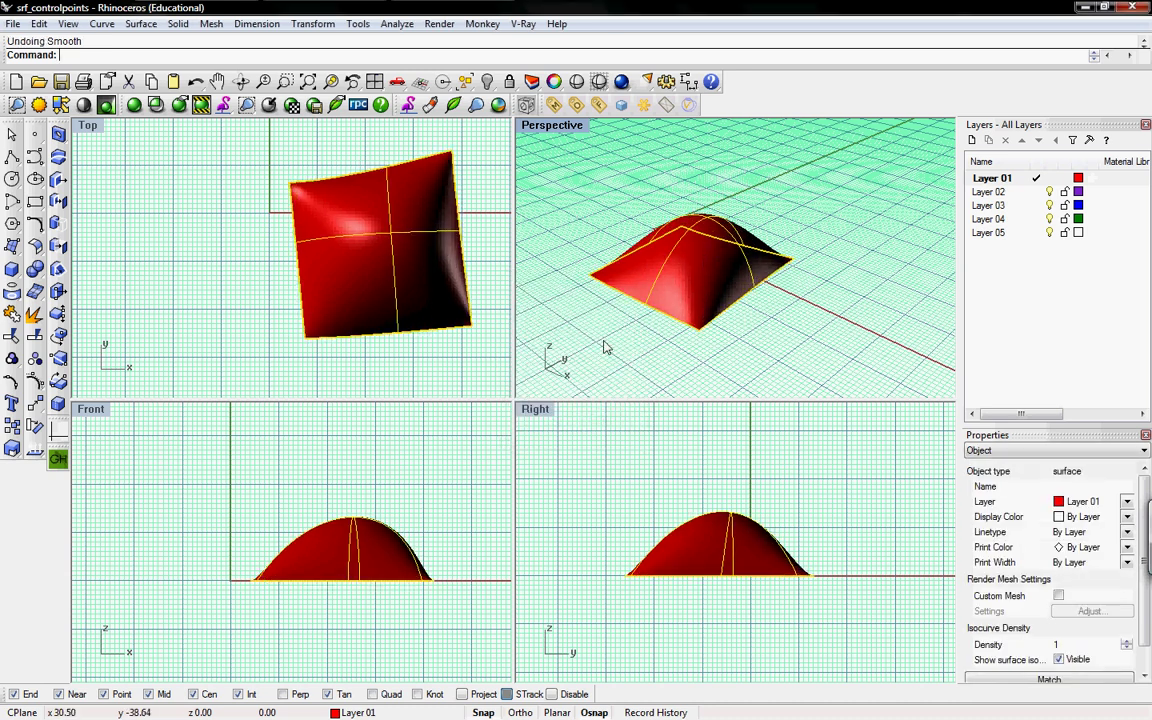
{"action": "key", "text": "Return"}
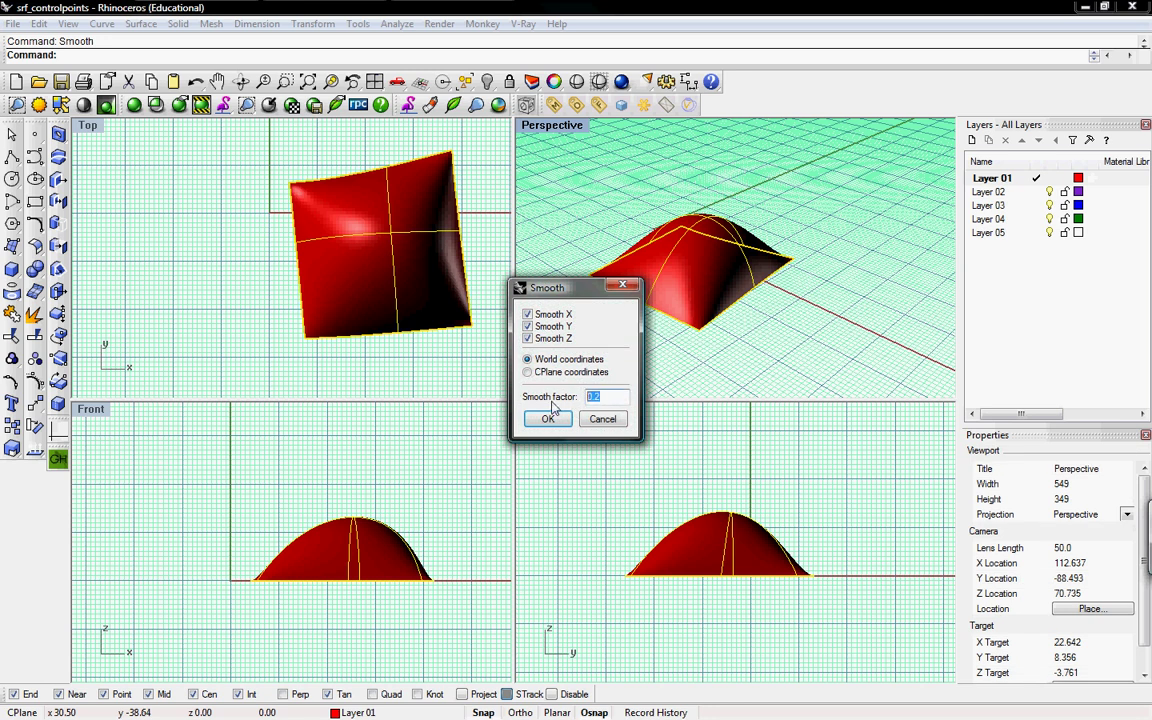
{"action": "left_click", "coordinate": [548, 418]}
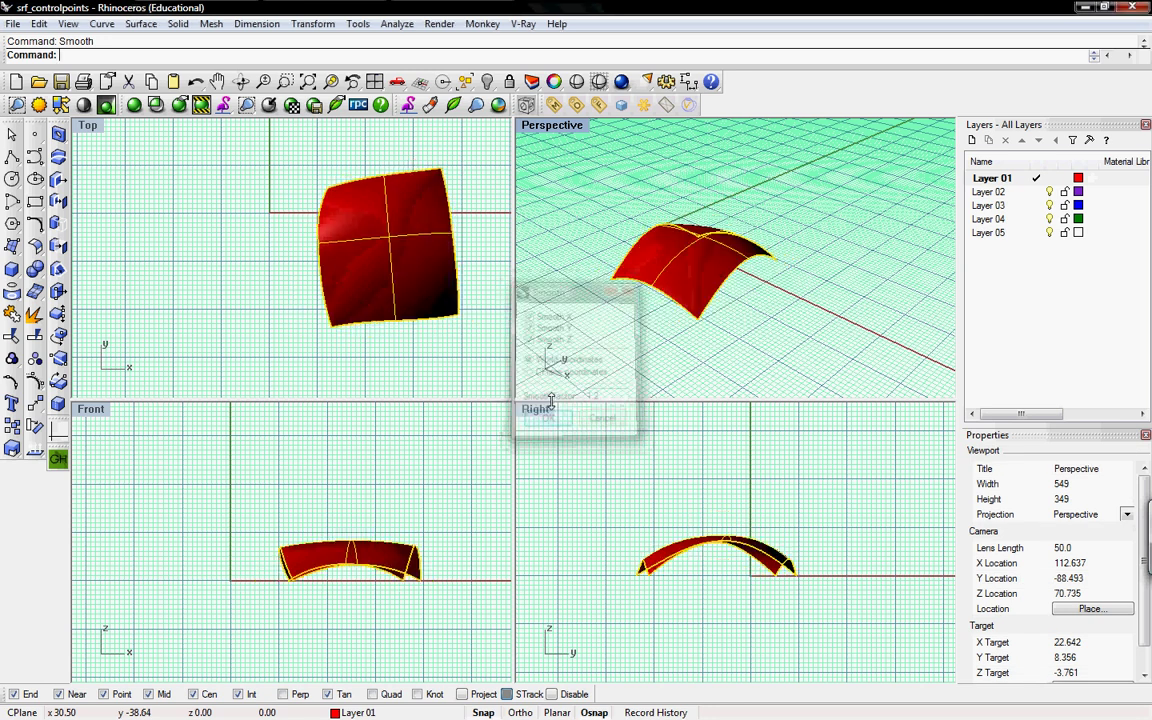
{"action": "right_click_drag", "start_coordinate": [689, 327], "coordinate": [733, 297]}
{"action": "key", "text": "ctrl+z"}
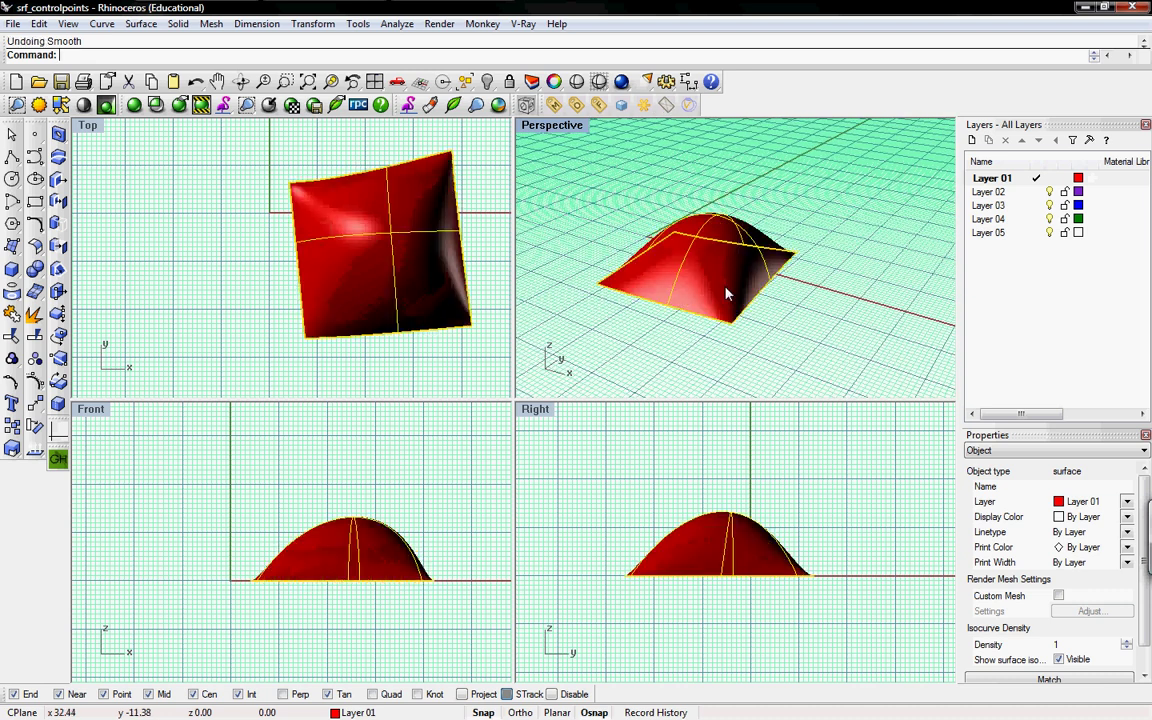
Show the dome's control points and select the two highest ones.
{"action": "left_click", "coordinate": [635, 311]}
{"action": "left_click", "coordinate": [706, 283]}
{"action": "key", "text": "F10"}
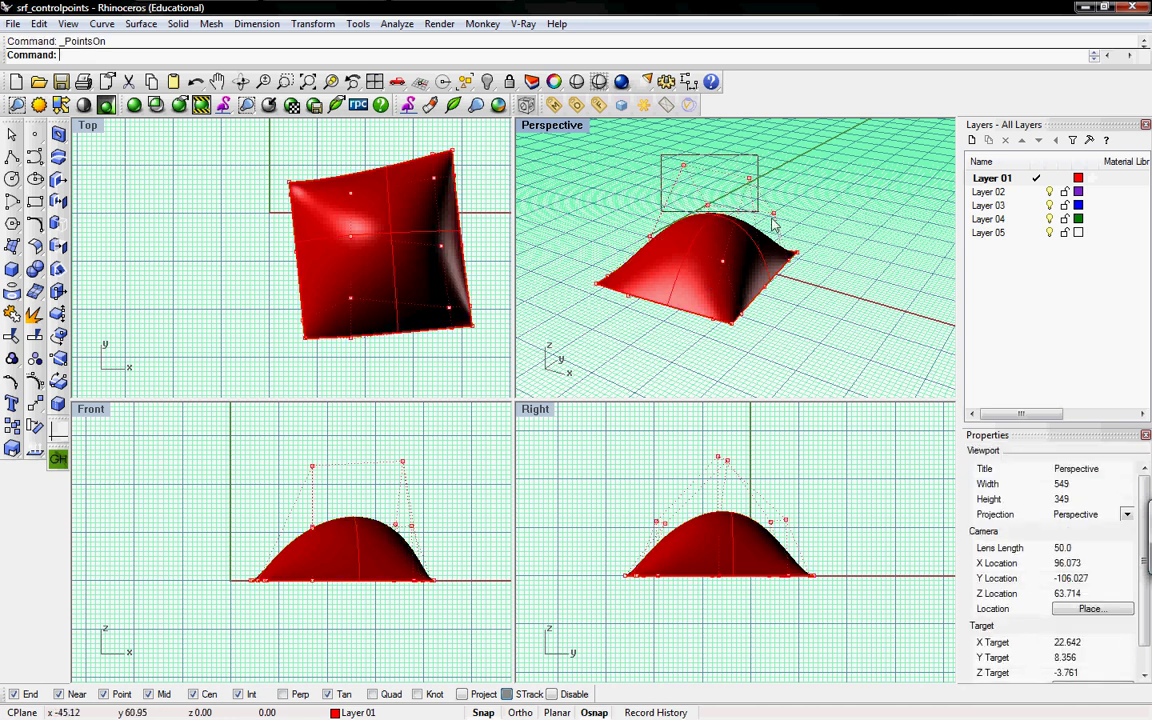
{"action": "left_click_drag", "start_coordinate": [773, 222], "coordinate": [745, 220]}
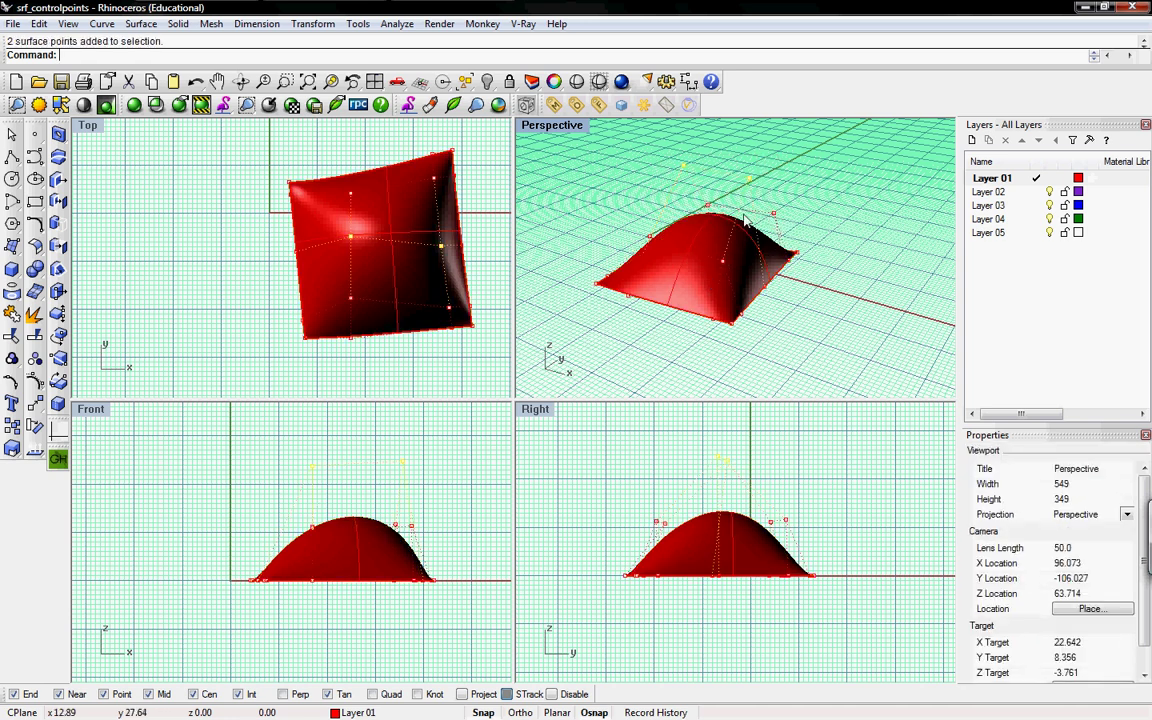
{"action": "right_click_drag", "start_coordinate": [745, 220], "coordinate": [640, 192]}
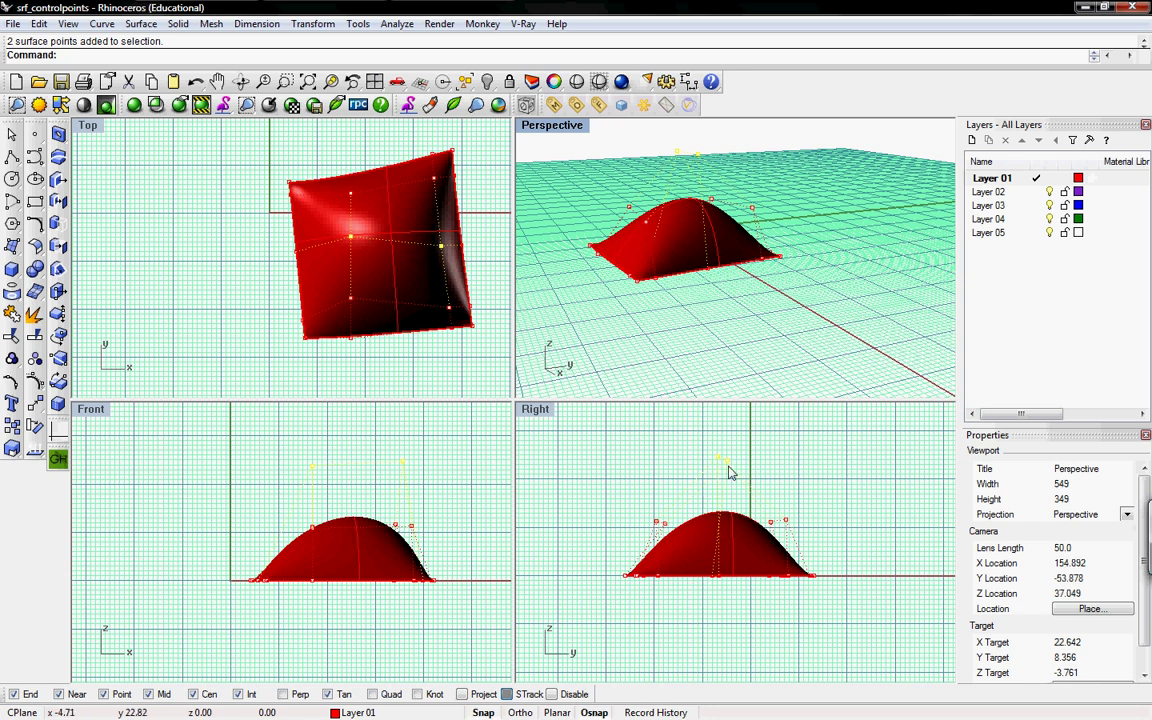
{"action": "mouse_move", "coordinate": [725, 228]}
{"action": "right_mouse_down"}
{"action": "mouse_move", "coordinate": [743, 231]}
{"action": "mouse_move", "coordinate": [738, 248]}
{"action": "right_mouse_up"}
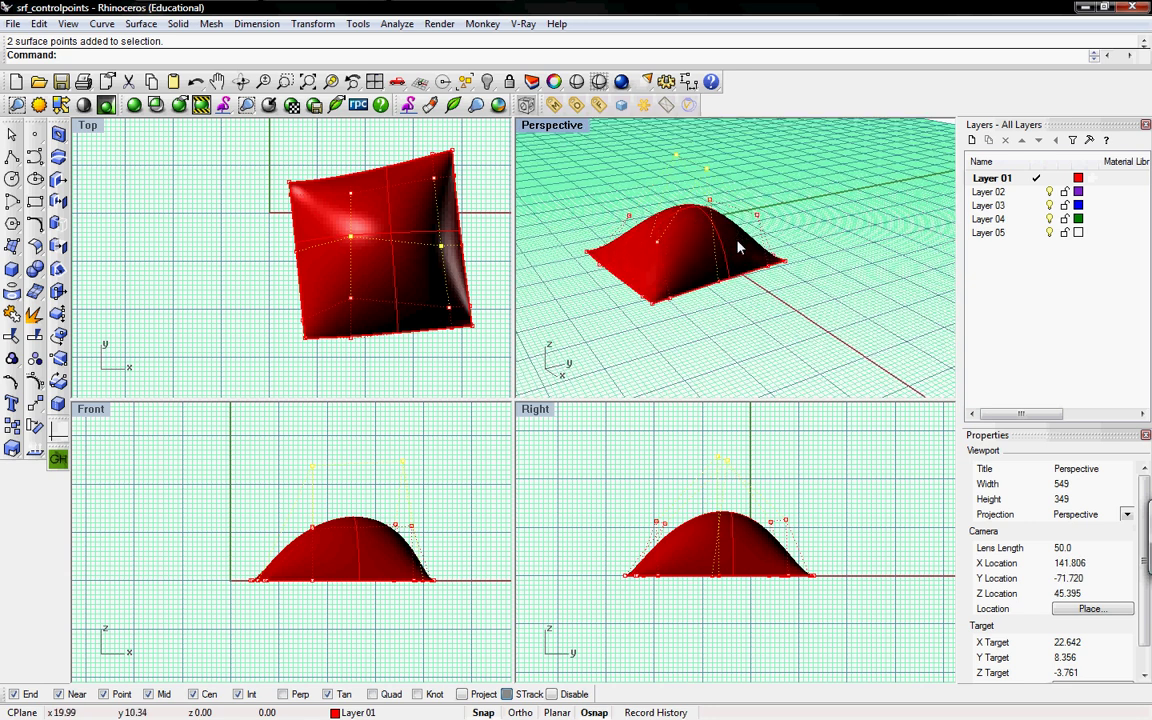
Raise those two points' weight to 3.127427 to sharpen the dome's peak.
{"action": "type", "text": "Weight"}
{"action": "key", "text": "Return"}
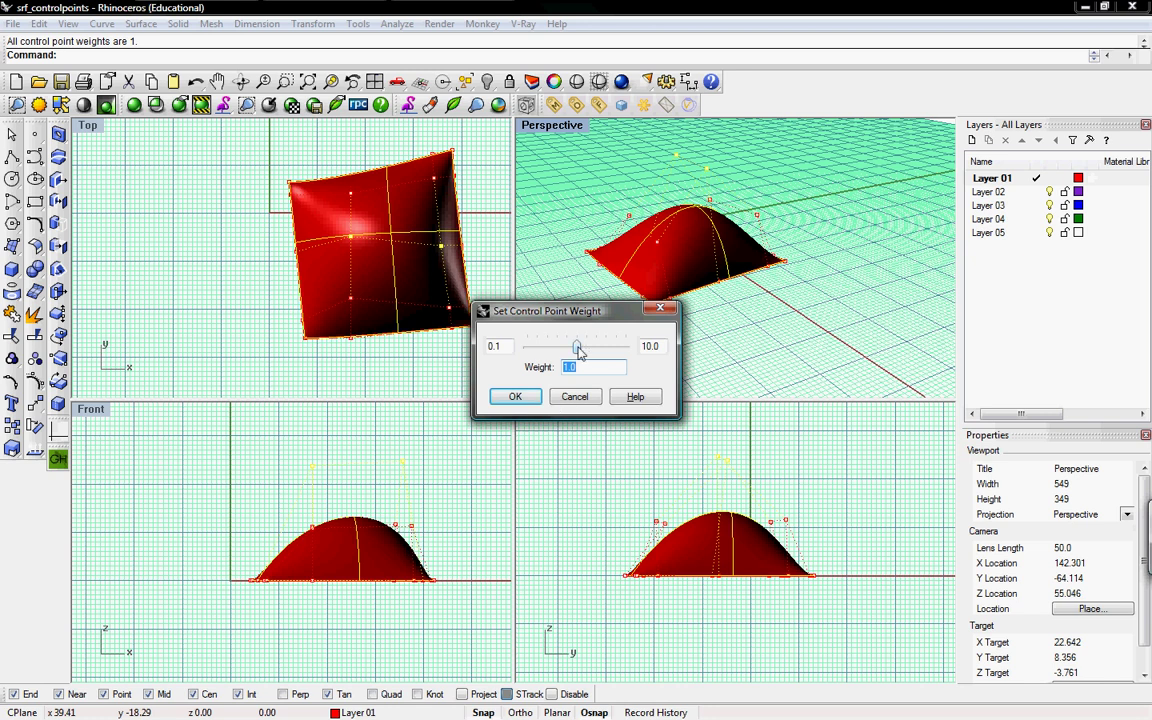
{"action": "mouse_move", "coordinate": [578, 347]}
{"action": "left_mouse_down"}
{"action": "mouse_move", "coordinate": [597, 350]}
{"action": "mouse_move", "coordinate": [545, 348]}
{"action": "mouse_move", "coordinate": [598, 349]}
{"action": "left_mouse_up"}
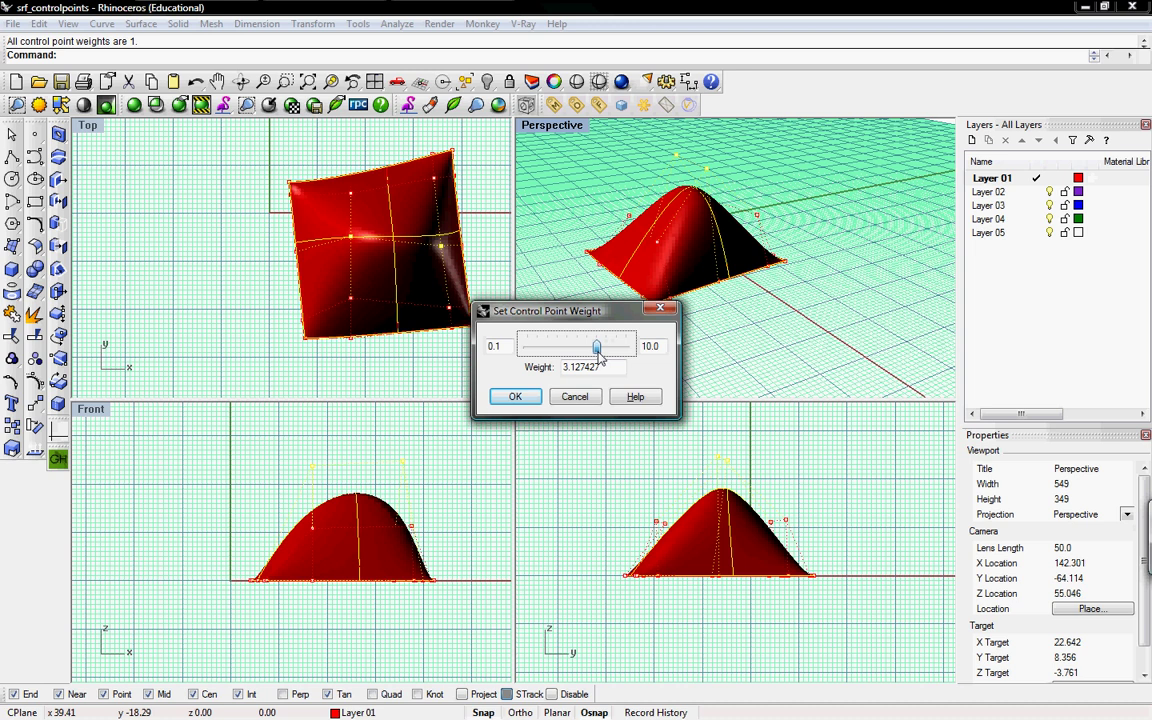
{"action": "left_click", "coordinate": [518, 397]}
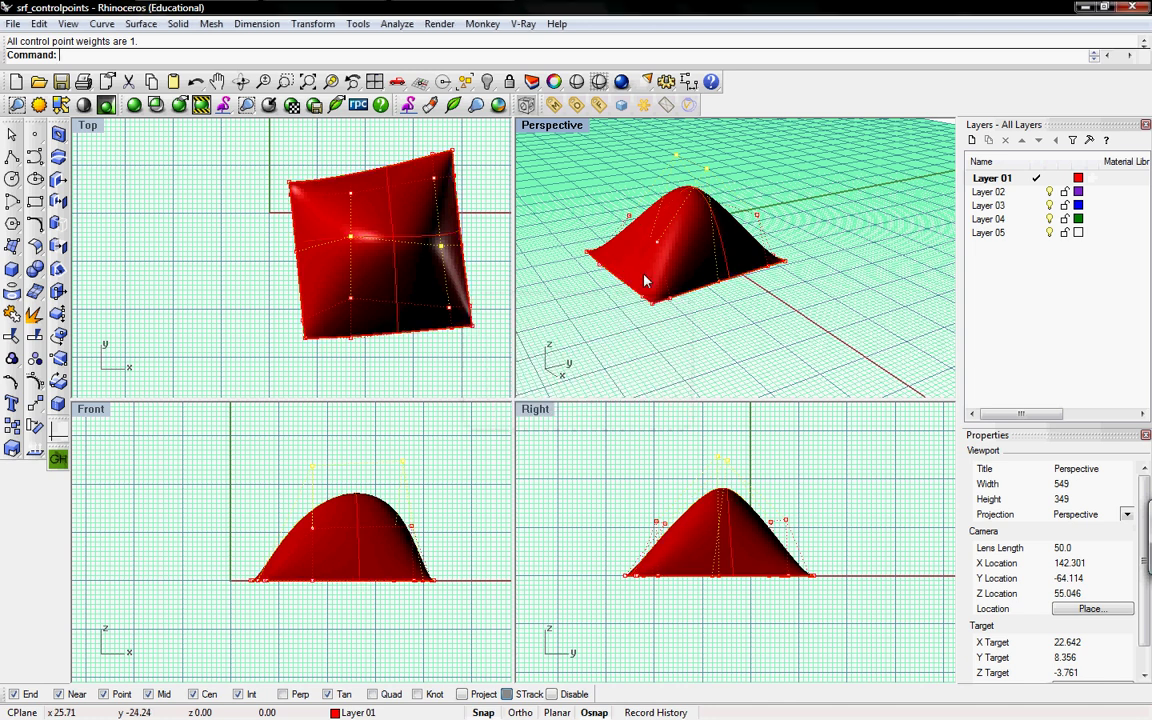
{"action": "right_click_drag", "start_coordinate": [630, 278], "coordinate": [736, 323]}
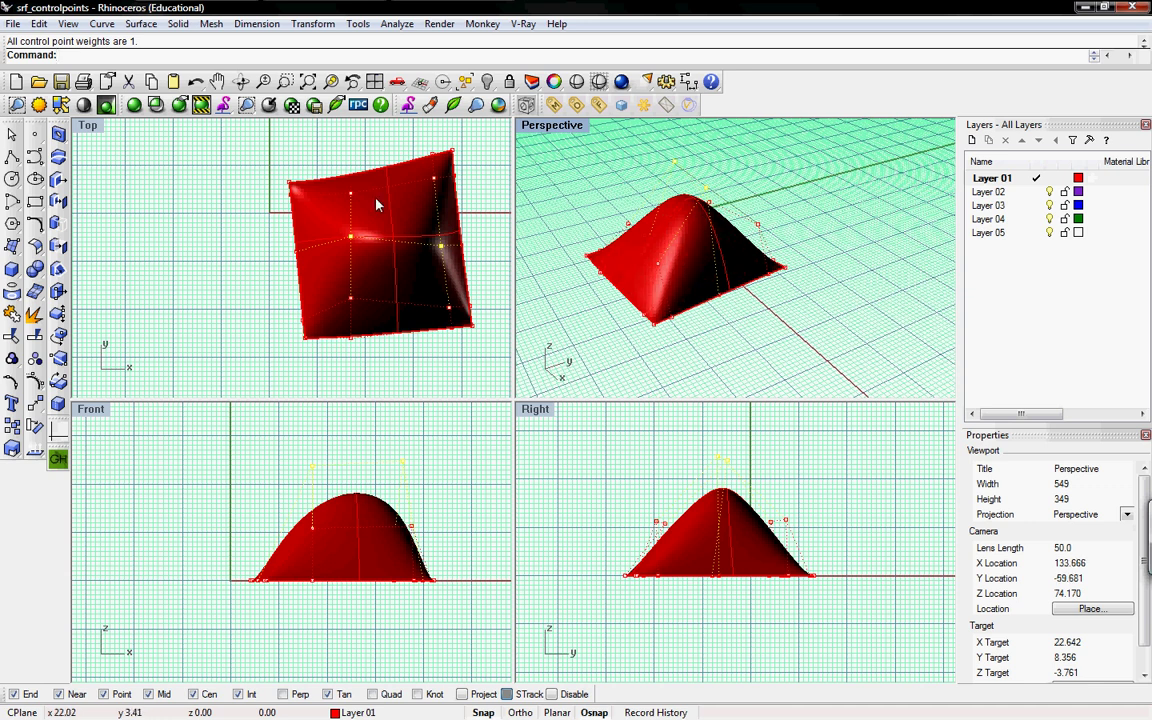
Window-select the ten right-edge control points and set their weight to 1.0.
{"action": "right_click_drag", "start_coordinate": [378, 198], "coordinate": [291, 218]}
{"action": "left_click_drag", "start_coordinate": [258, 119], "coordinate": [377, 330]}
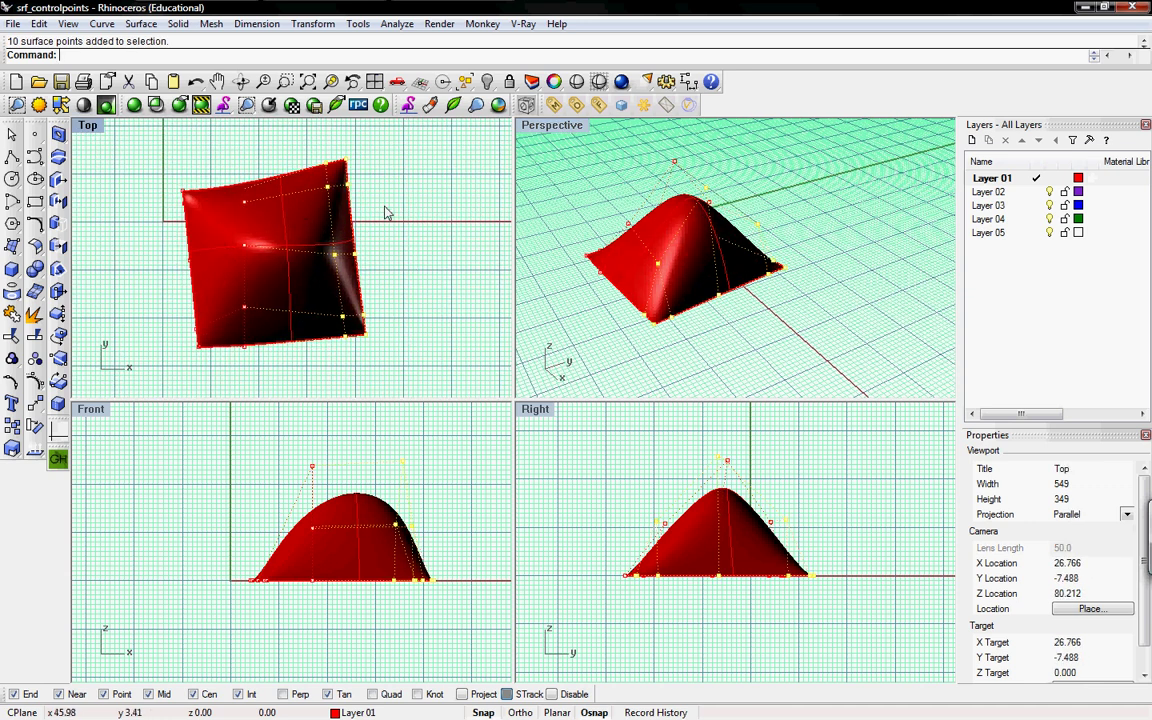
{"action": "type", "text": "Weight"}
{"action": "key", "text": "Return"}
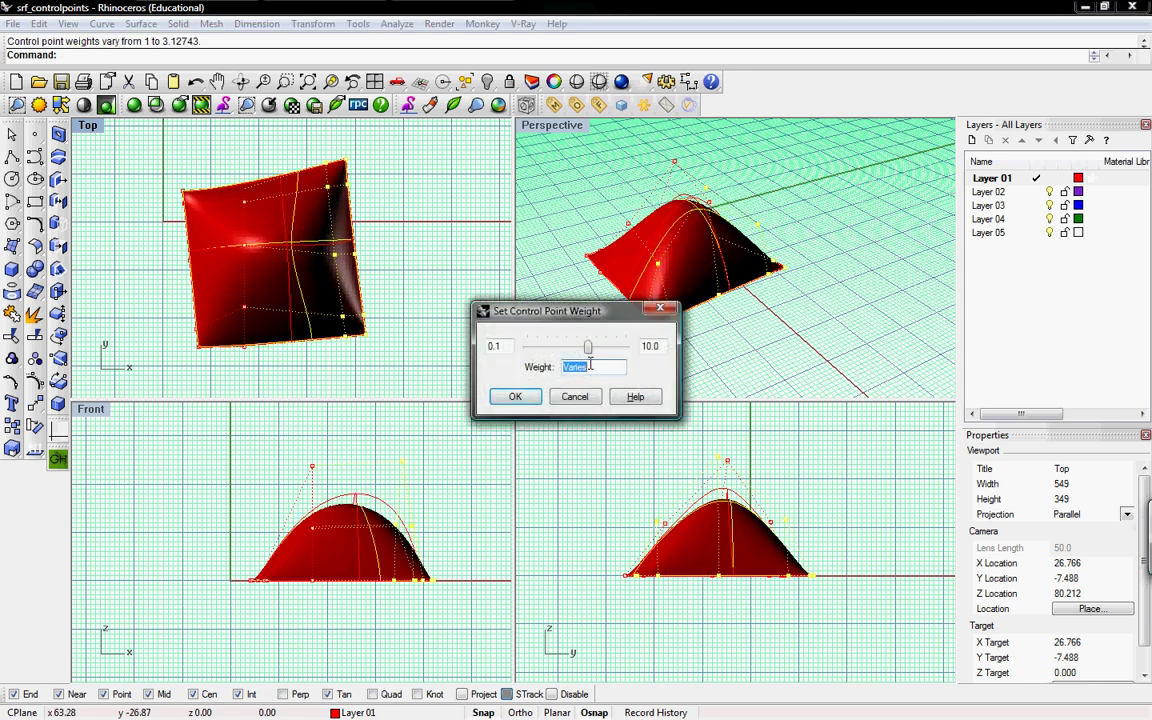
{"action": "type", "text": "1.0"}
{"action": "key", "text": "Return"}
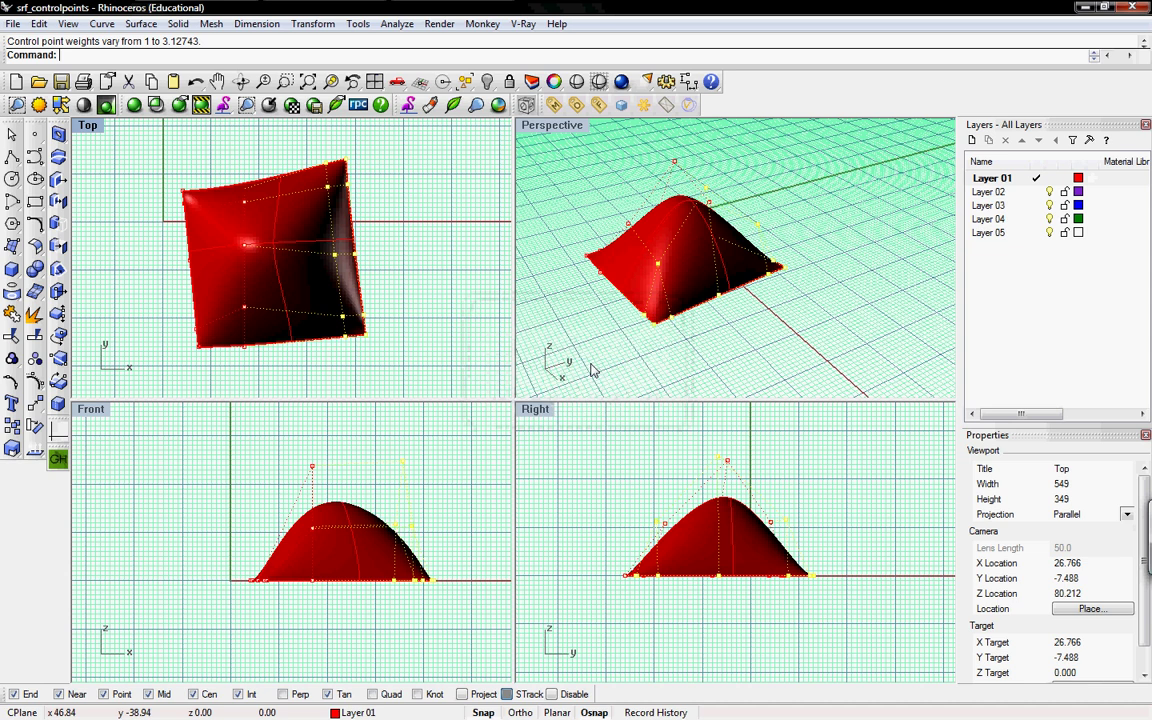
{"action": "right_click_drag", "start_coordinate": [689, 237], "coordinate": [660, 247]}
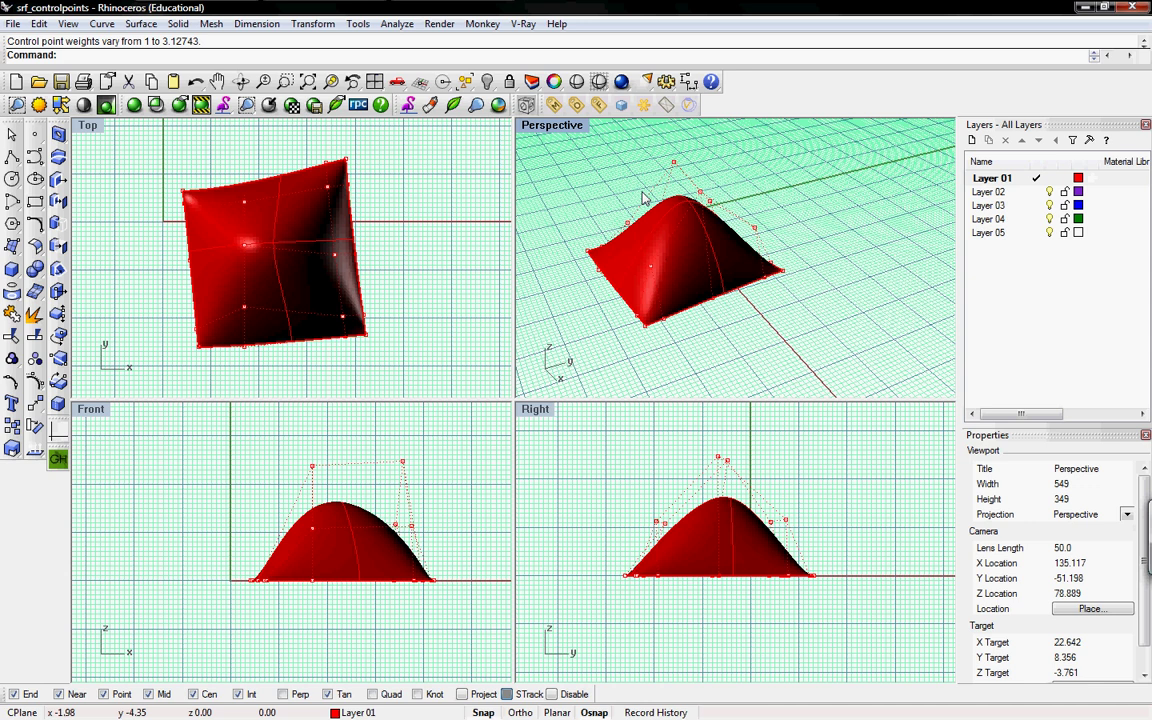
Hide the control points and draw a rectangle over the dome's upper-left part in Top.
{"action": "left_click", "coordinate": [270, 204]}
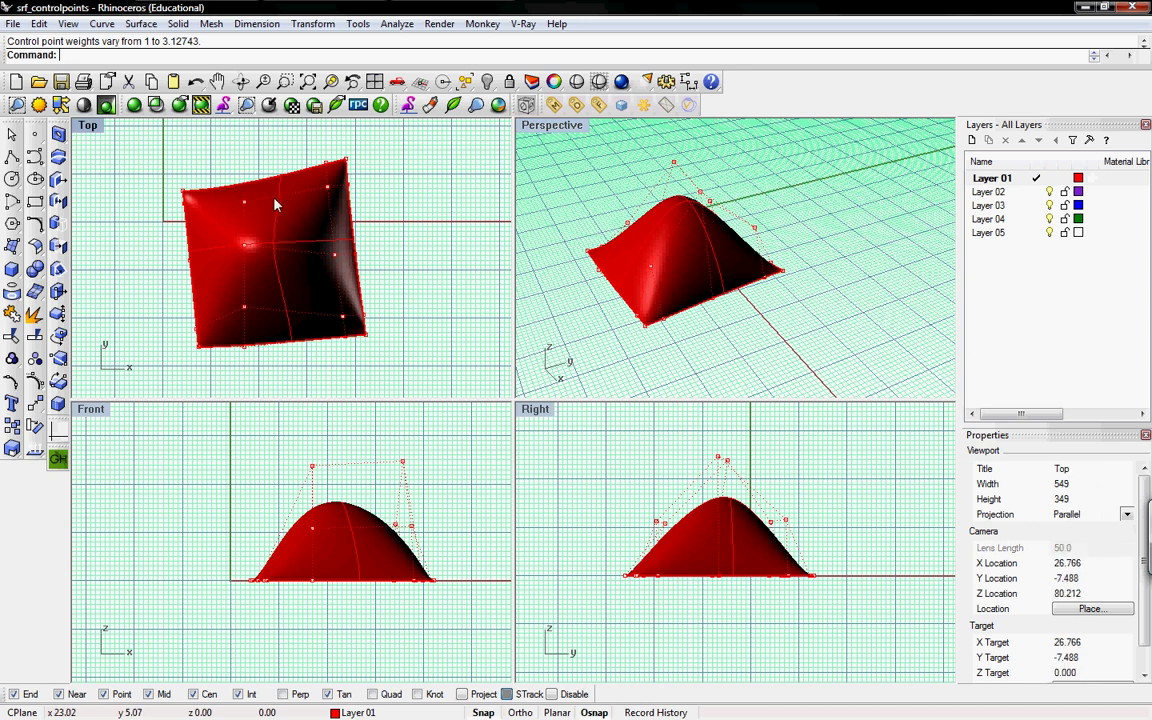
{"action": "key", "text": "F11"}
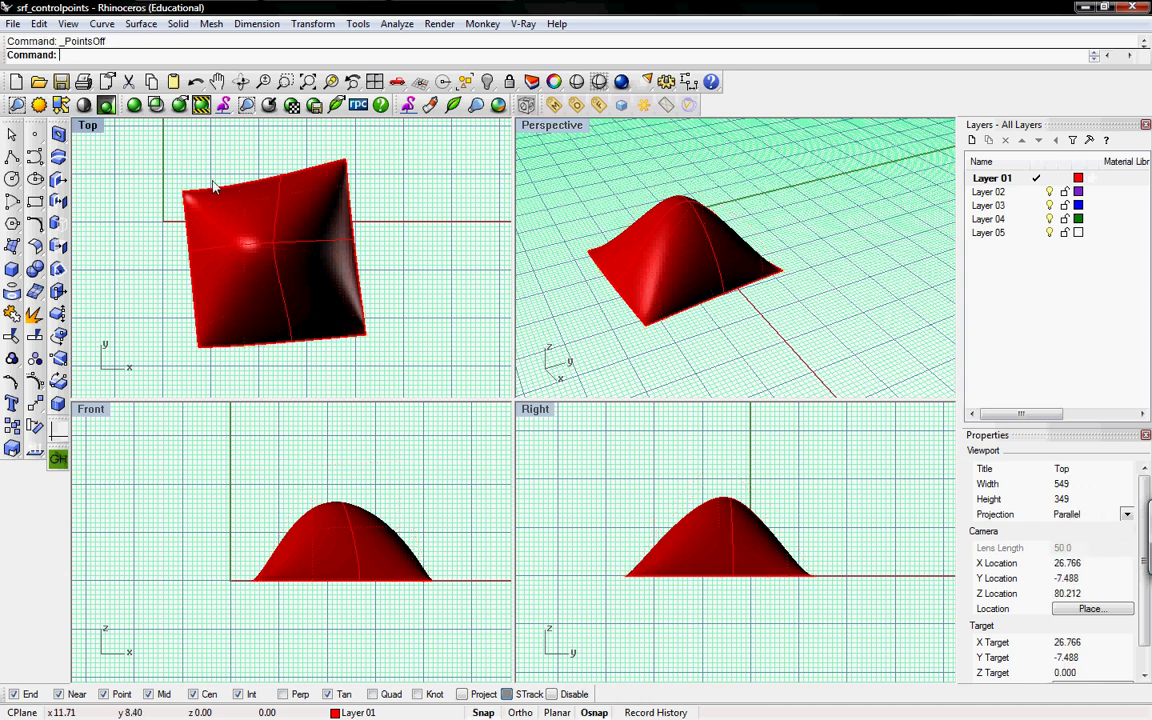
{"action": "left_click", "coordinate": [35, 201]}
{"action": "left_click", "coordinate": [167, 140]}
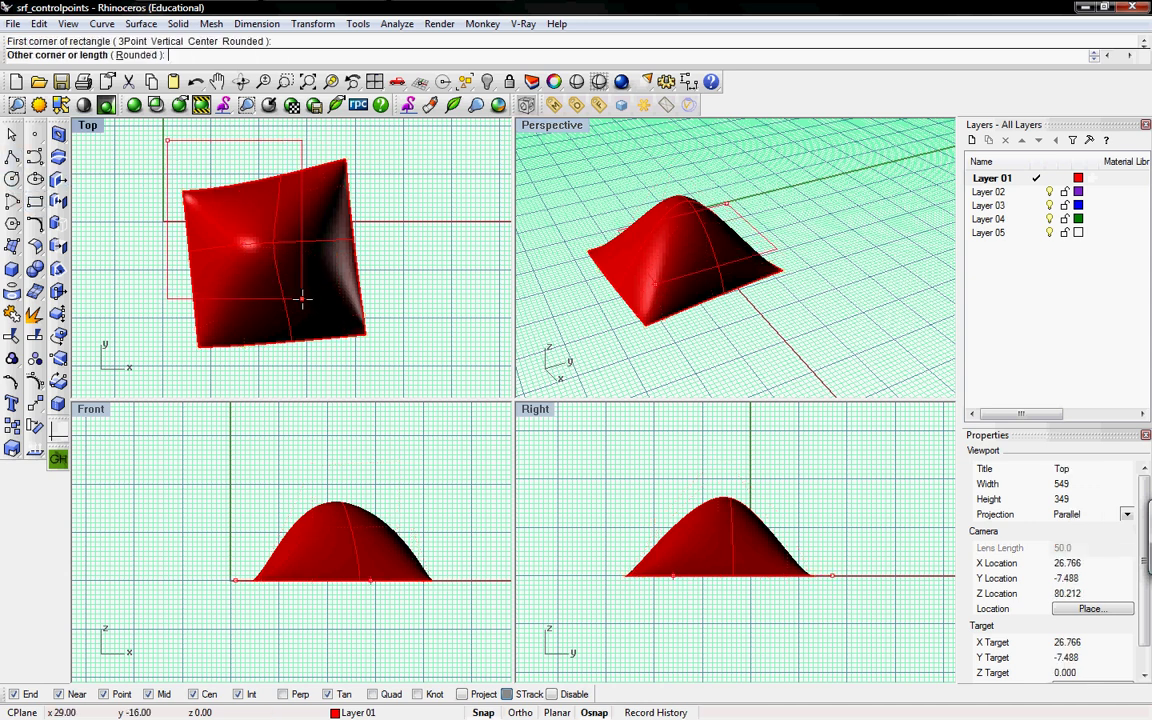
{"action": "left_click", "coordinate": [302, 298]}
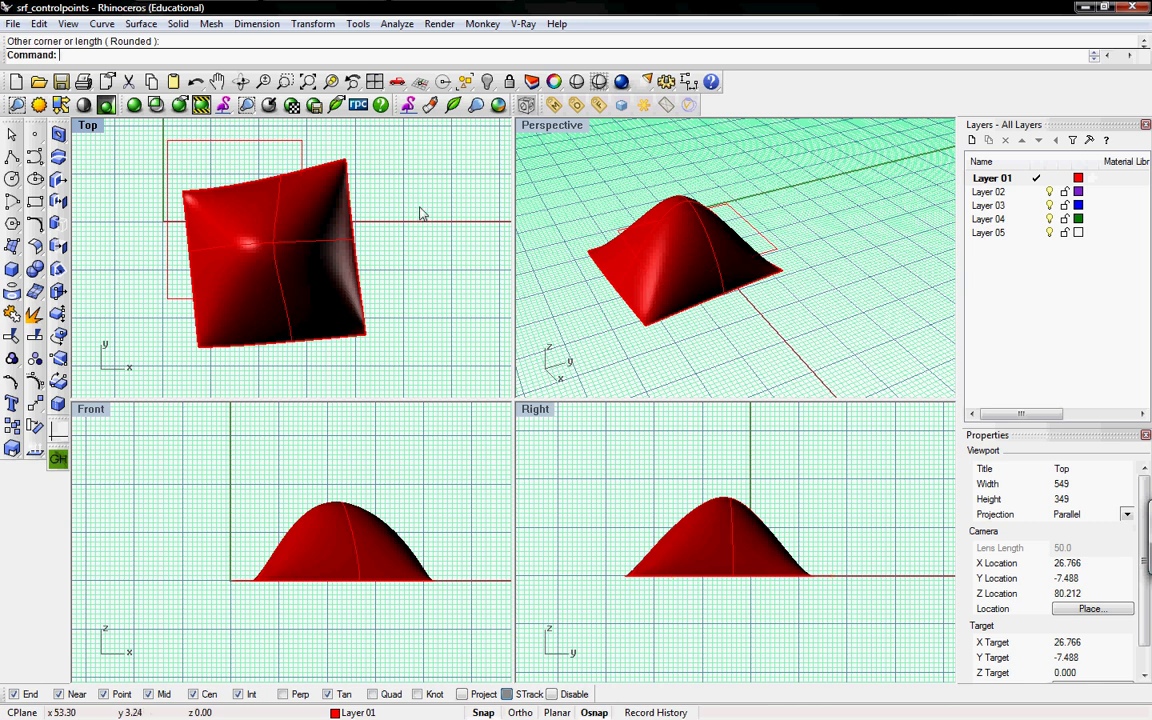
Trim the dome using the rectangle as the cutting object.
{"action": "type", "text": "Trim"}
{"action": "key", "text": "Return"}
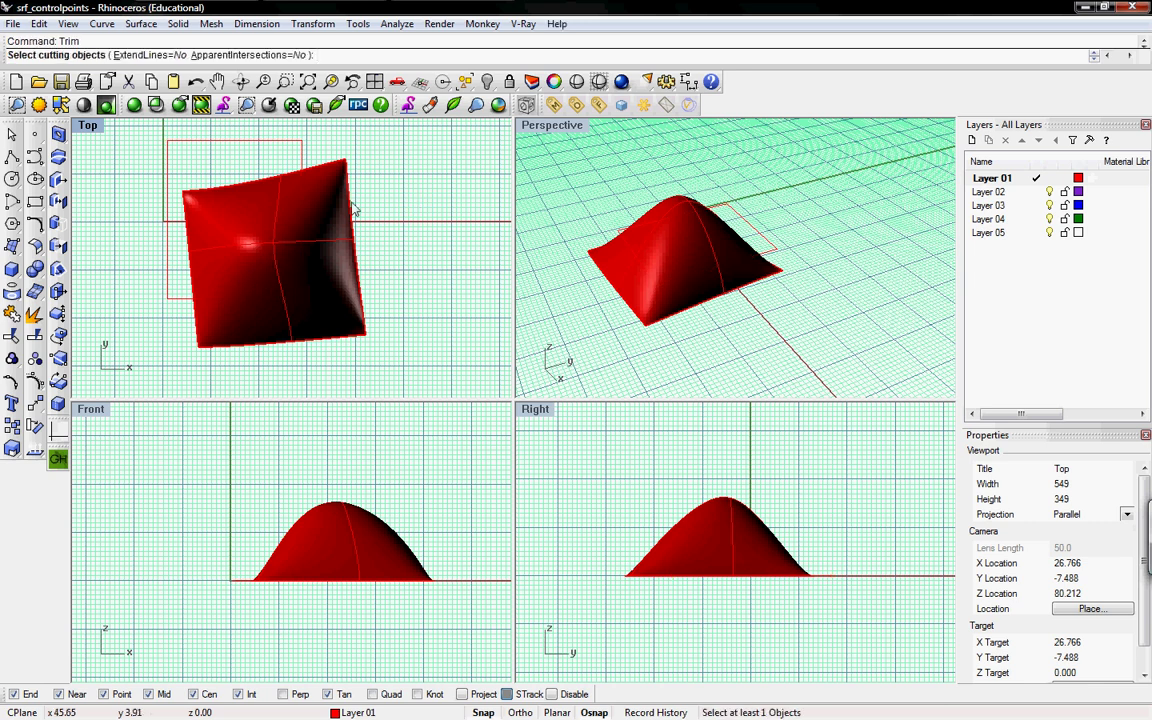
{"action": "left_click", "coordinate": [314, 190]}
{"action": "left_click", "coordinate": [276, 141]}
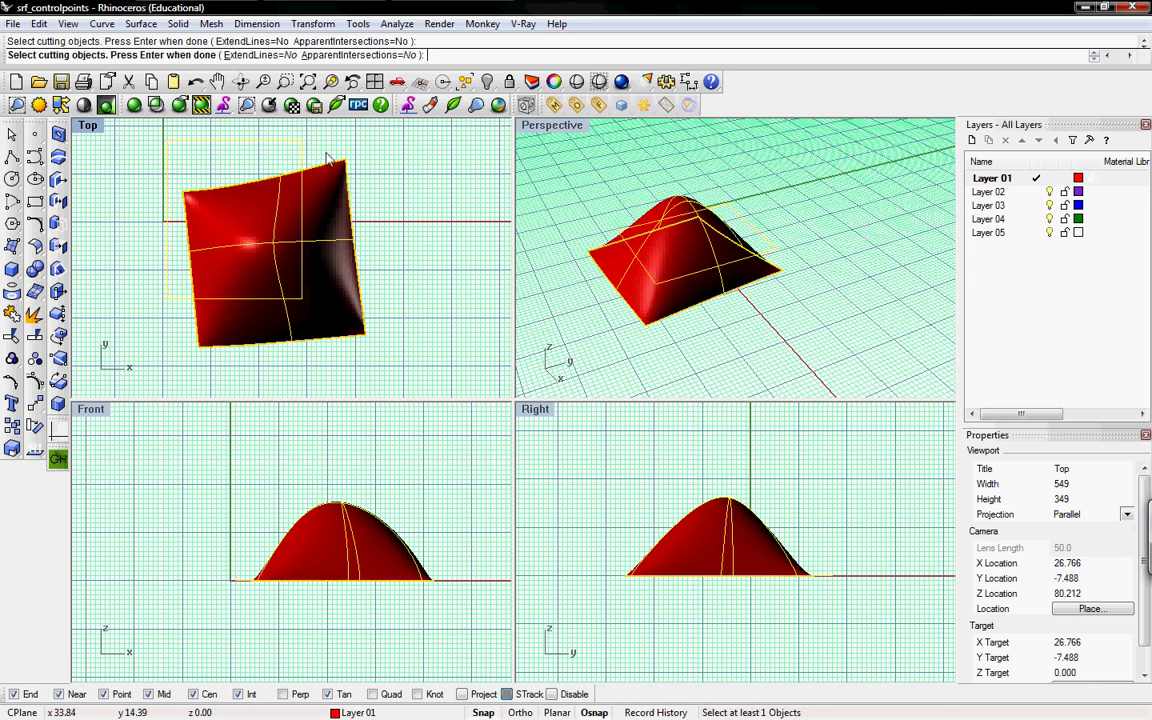
{"action": "key", "text": "Return"}
{"action": "left_click", "coordinate": [360, 208]}
{"action": "key", "text": "Return"}
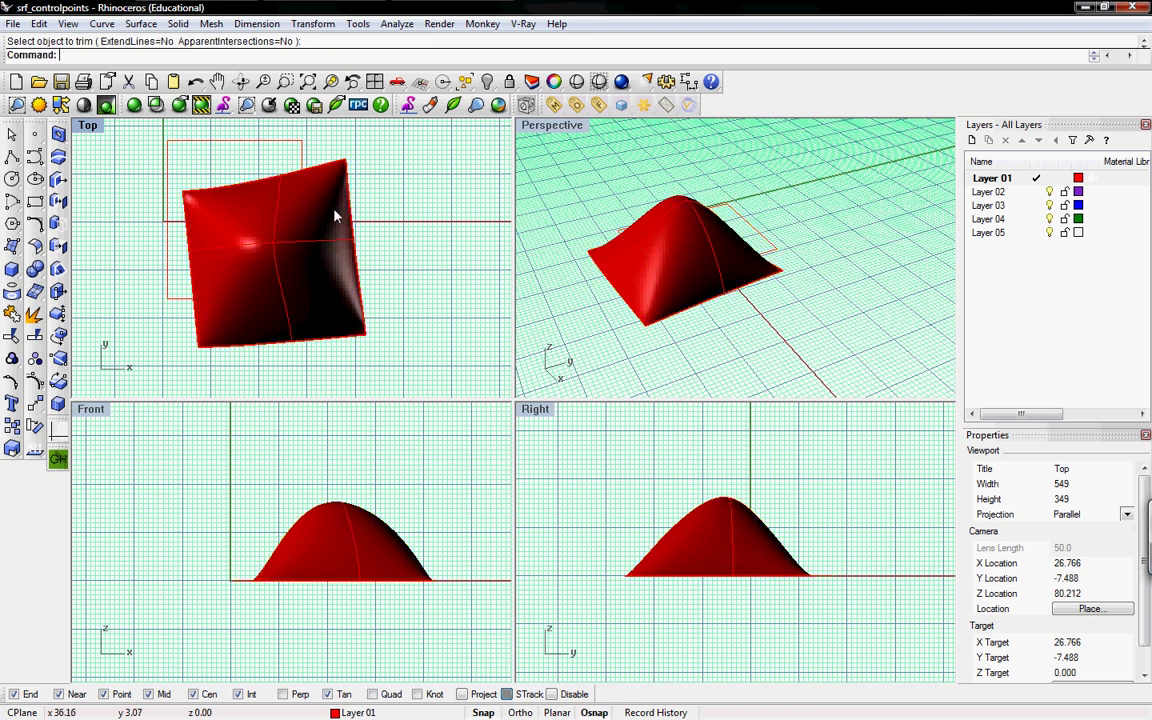
Trim away the dome outside the rectangle, undoing the extra cut to keep the inner patch.
{"action": "left_click", "coordinate": [300, 186]}
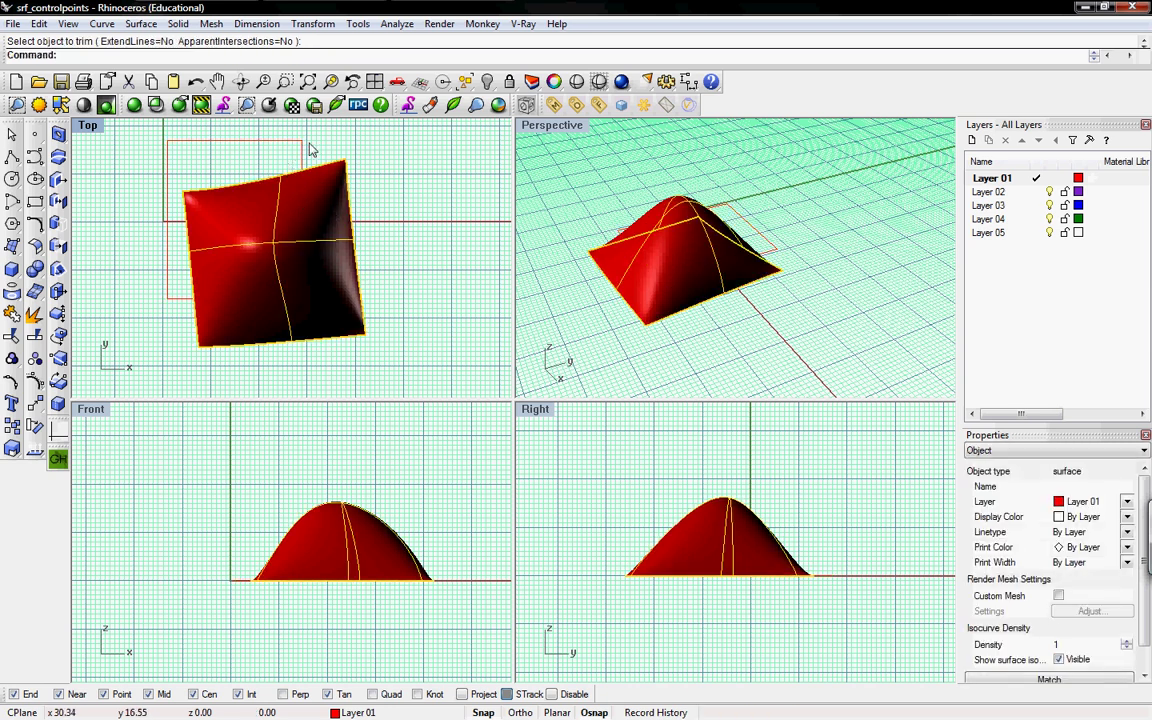
{"action": "left_click", "coordinate": [313, 150]}
{"action": "left_click", "coordinate": [316, 172]}
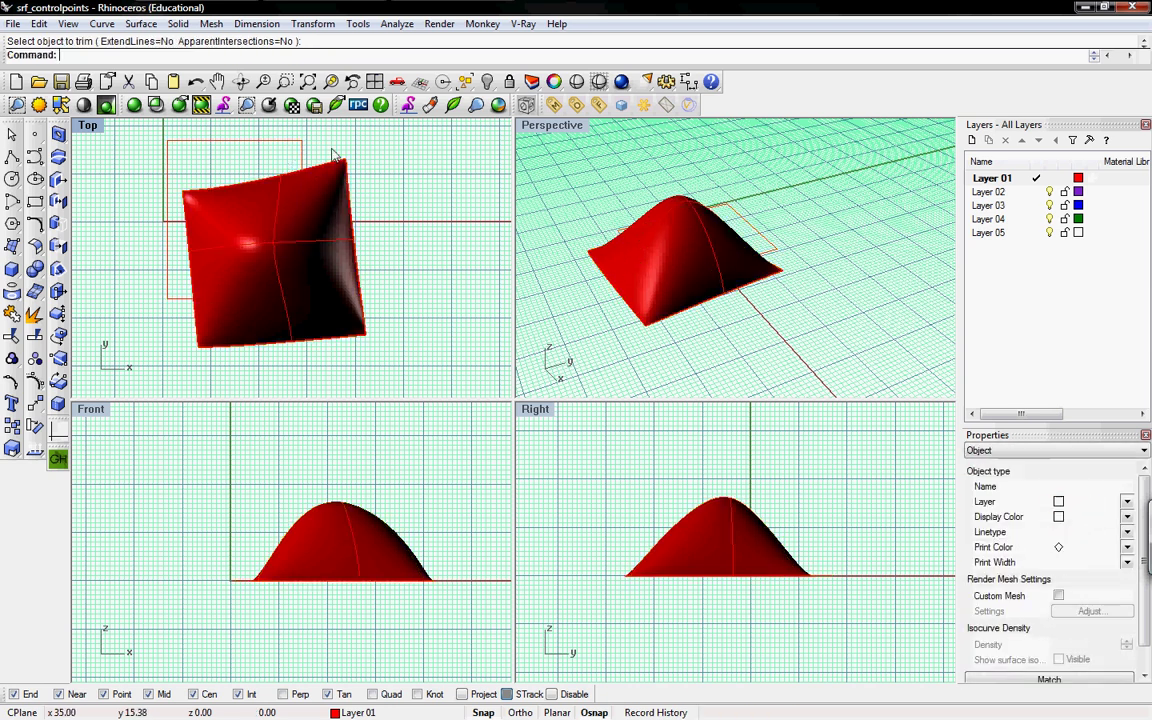
{"action": "key", "text": "Return"}
{"action": "left_click", "coordinate": [299, 147]}
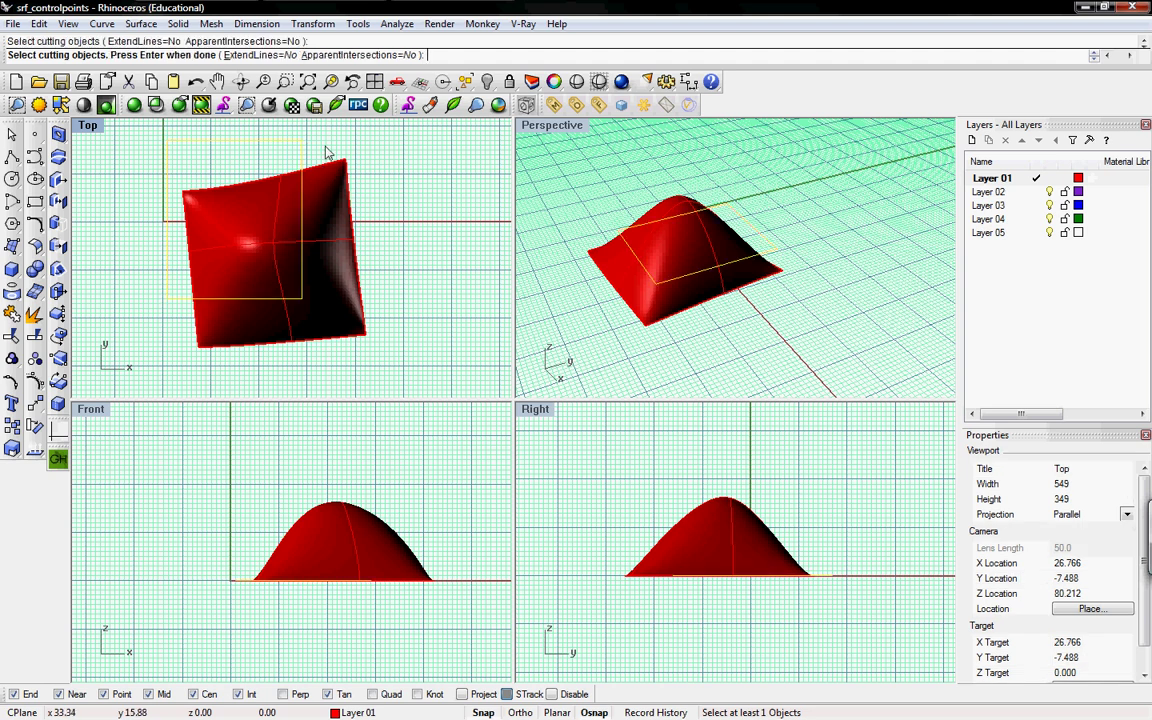
{"action": "key", "text": "Return"}
{"action": "left_click", "coordinate": [331, 181]}
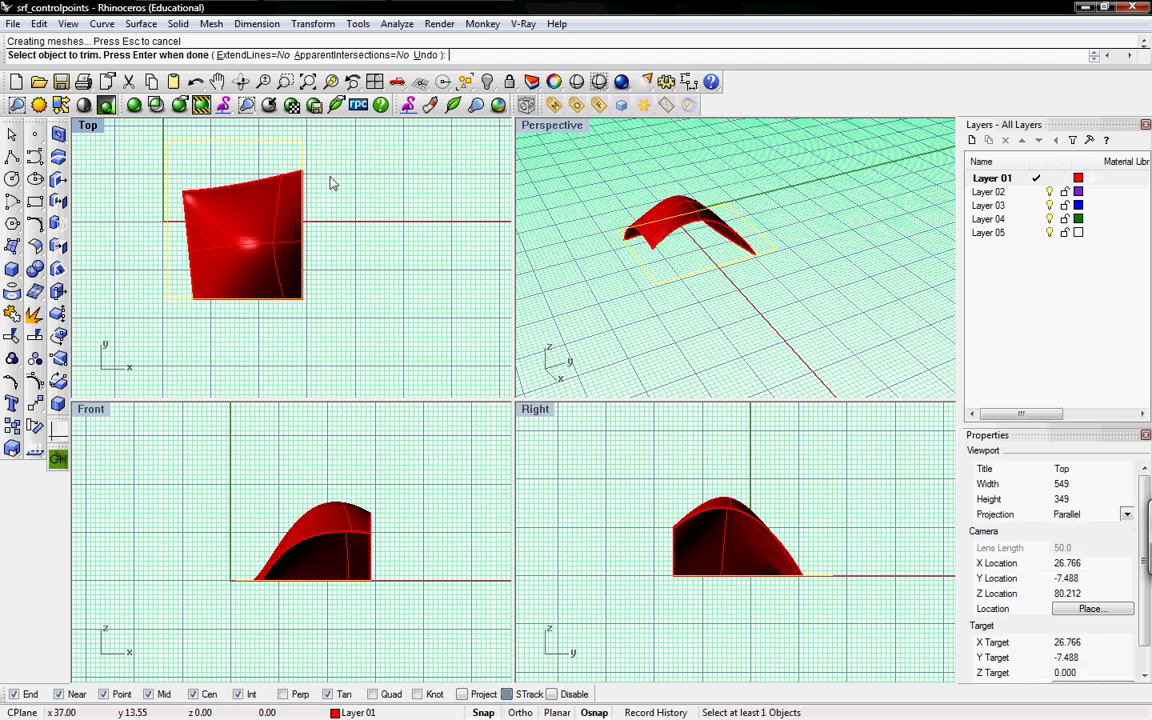
{"action": "left_click", "coordinate": [291, 208]}
{"action": "key", "text": "ctrl+z"}
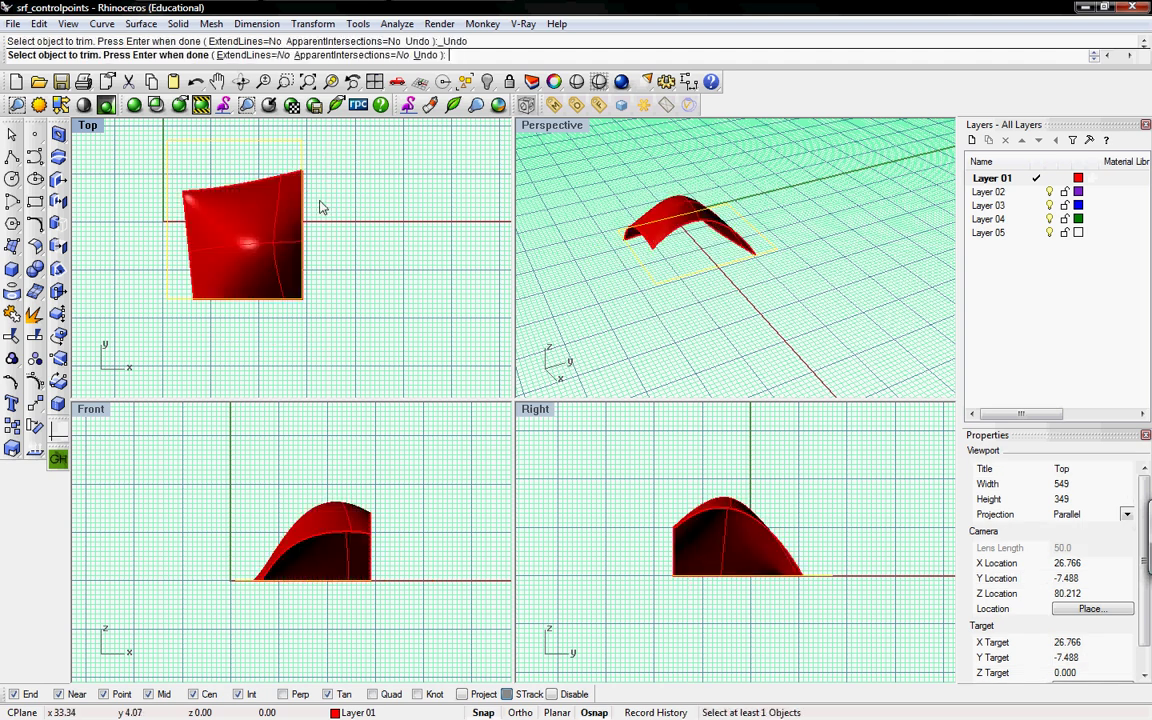
Move the trimmed patch right and shrink its underlying surface with ShrinkTrimmedSrf.
{"action": "key", "text": "Return"}
{"action": "left_click_drag", "start_coordinate": [291, 188], "coordinate": [367, 213]}
{"action": "key", "text": "F10"}
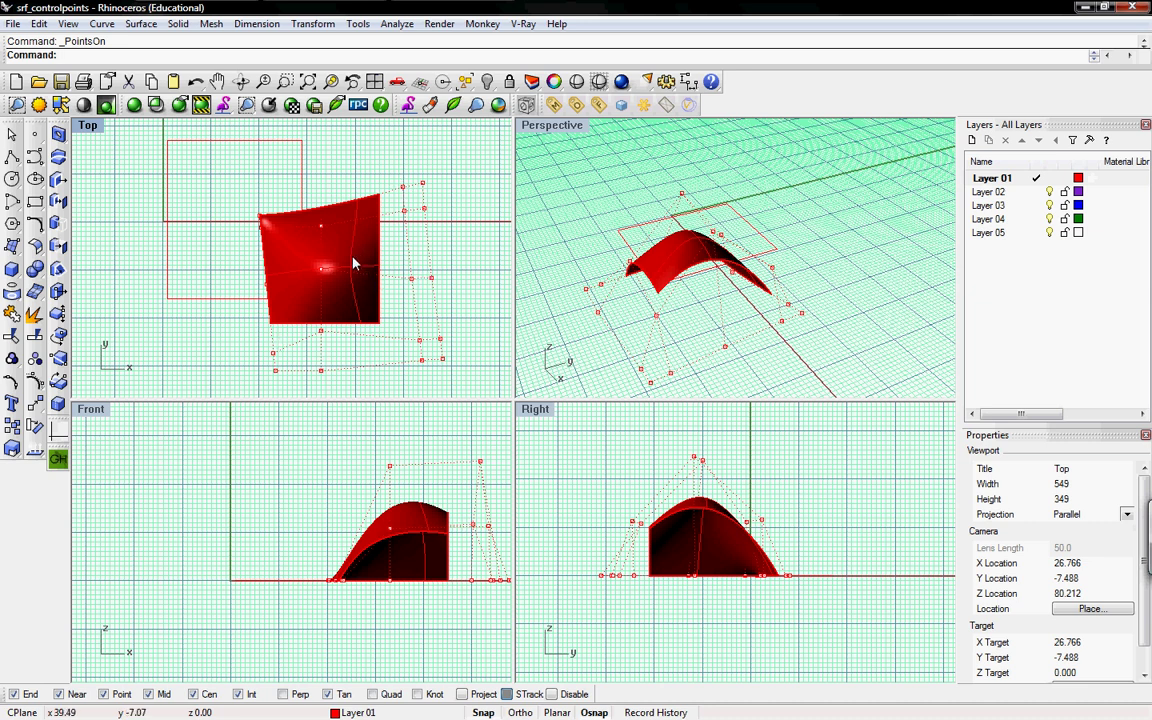
{"action": "key", "text": "F11"}
{"action": "left_click", "coordinate": [374, 242]}
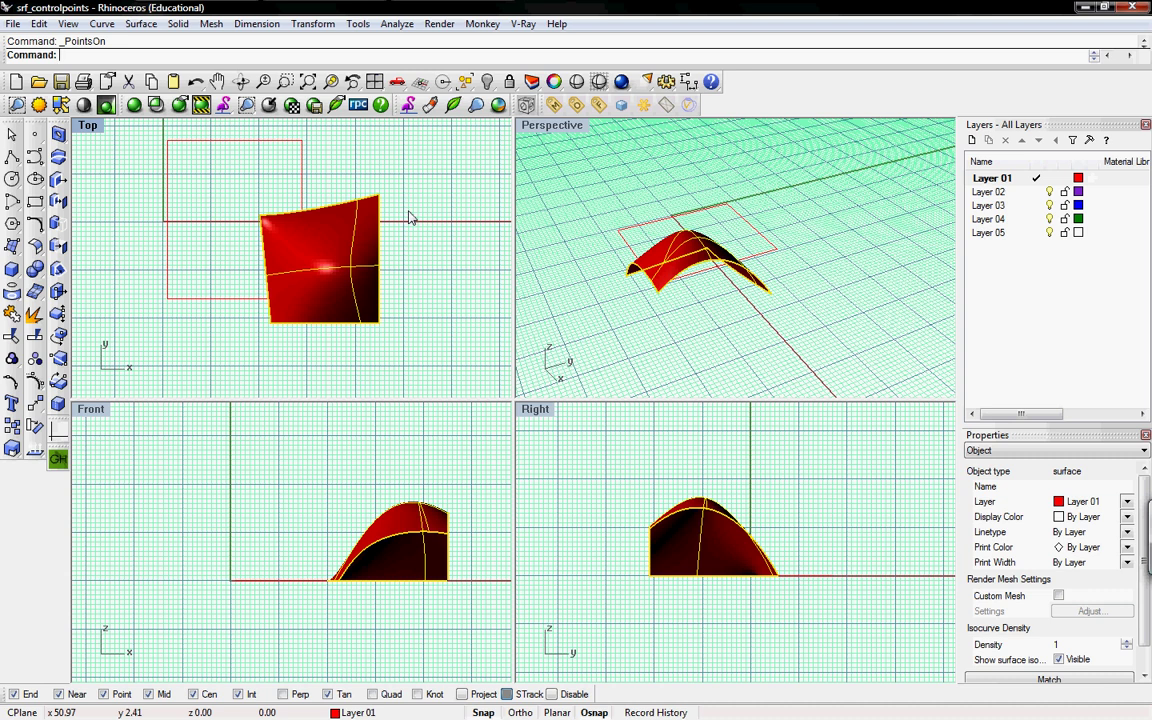
{"action": "type", "text": "ShrinkTrimmedSrf"}
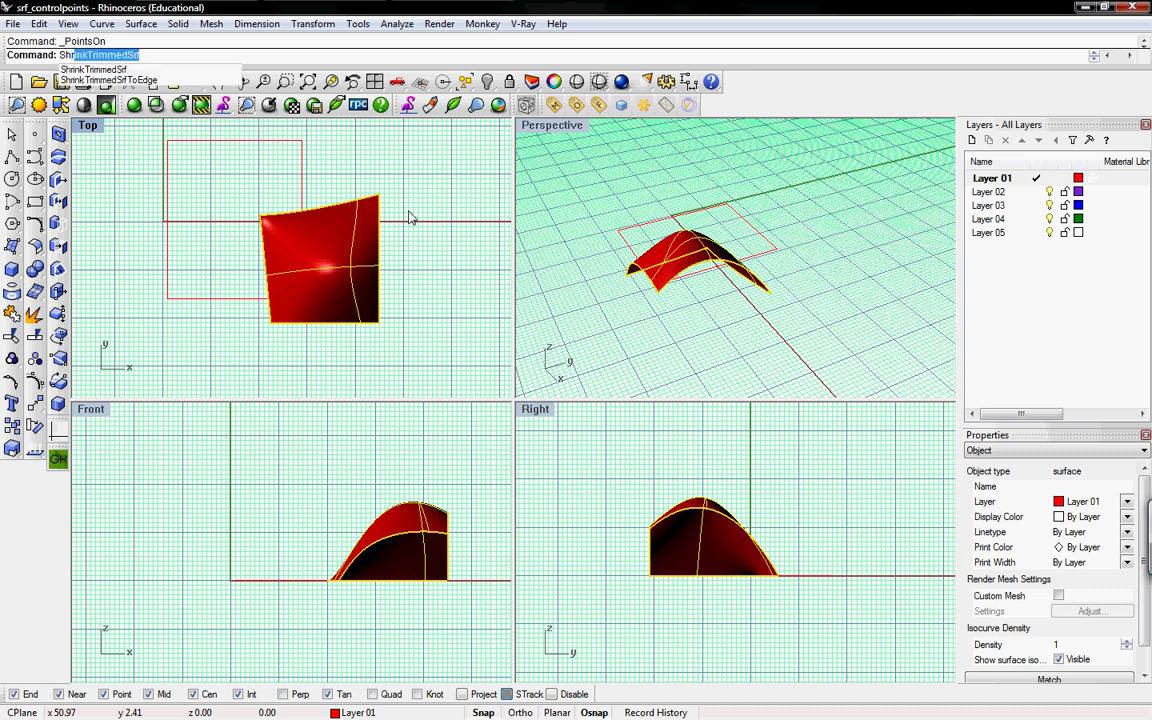
{"action": "key", "text": "Return"}
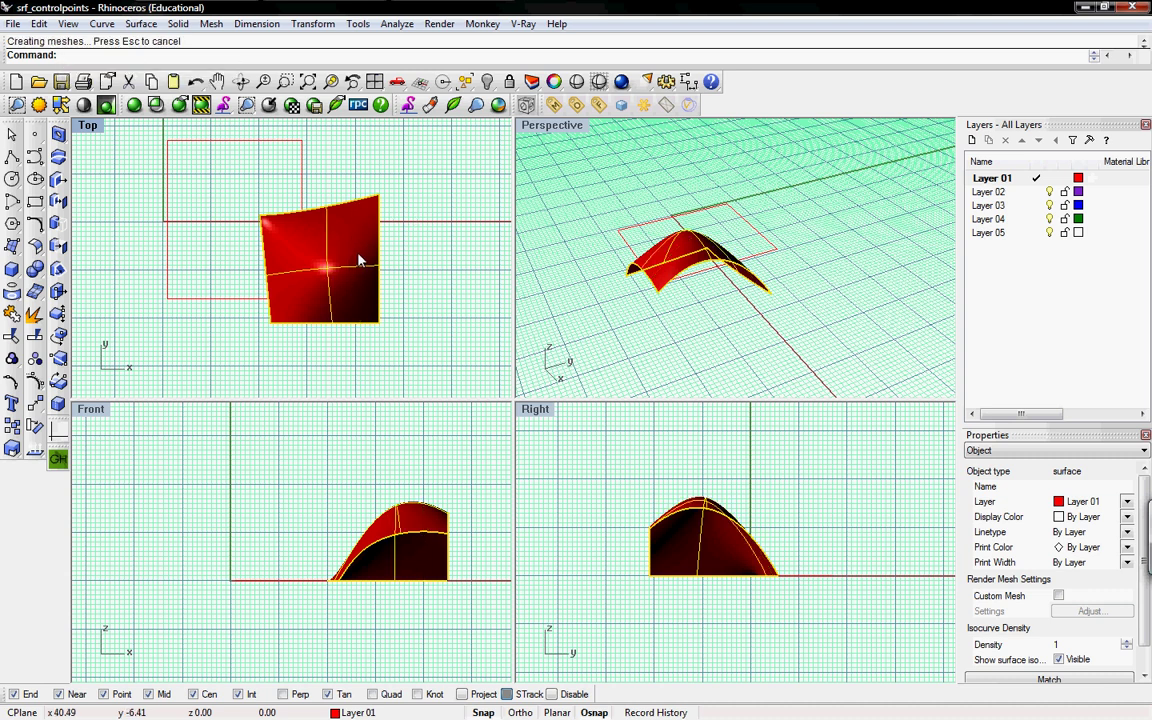
Shift the patch further right, confirm its control points hug it, then hide them.
{"action": "left_click_drag", "start_coordinate": [346, 272], "coordinate": [425, 275]}
{"action": "key", "text": "F10"}
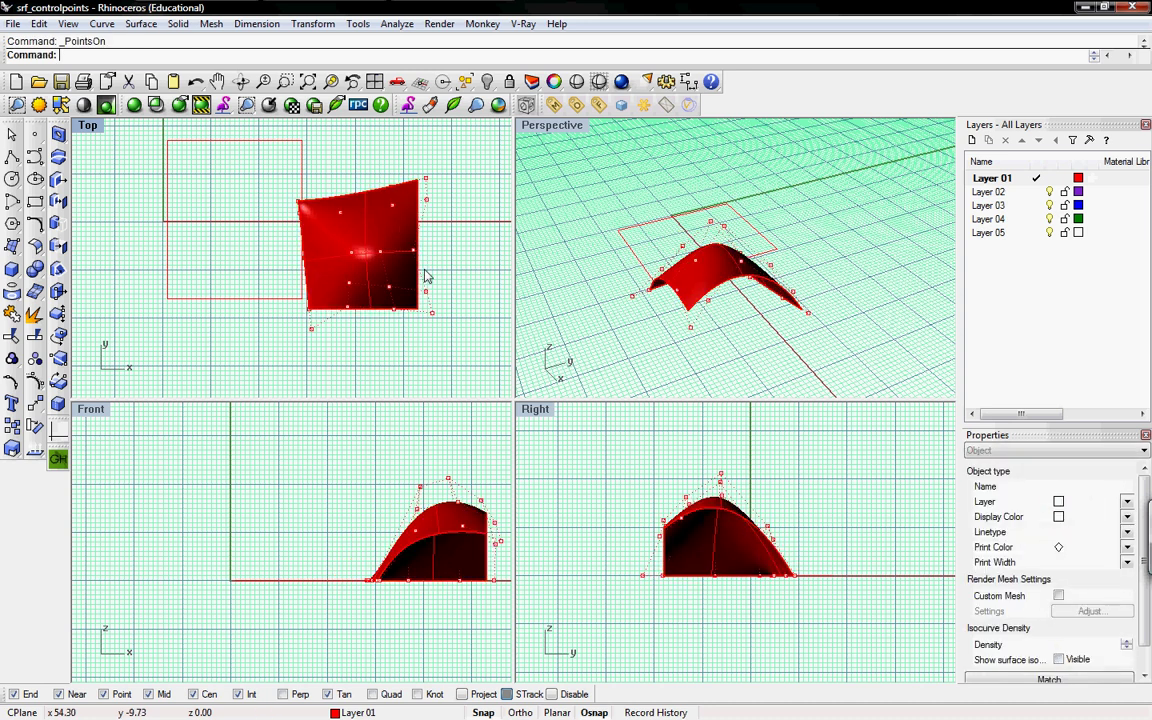
{"action": "right_click_drag", "start_coordinate": [334, 212], "coordinate": [309, 214]}
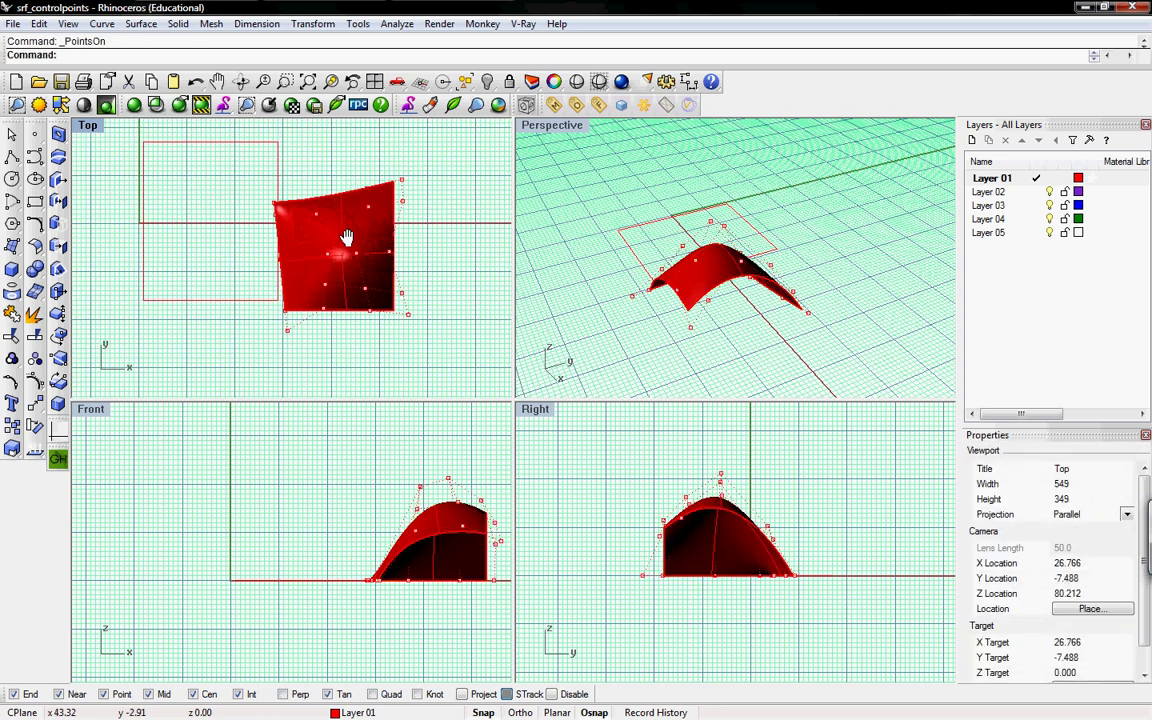
{"action": "right_click_drag", "start_coordinate": [736, 266], "coordinate": [690, 272]}
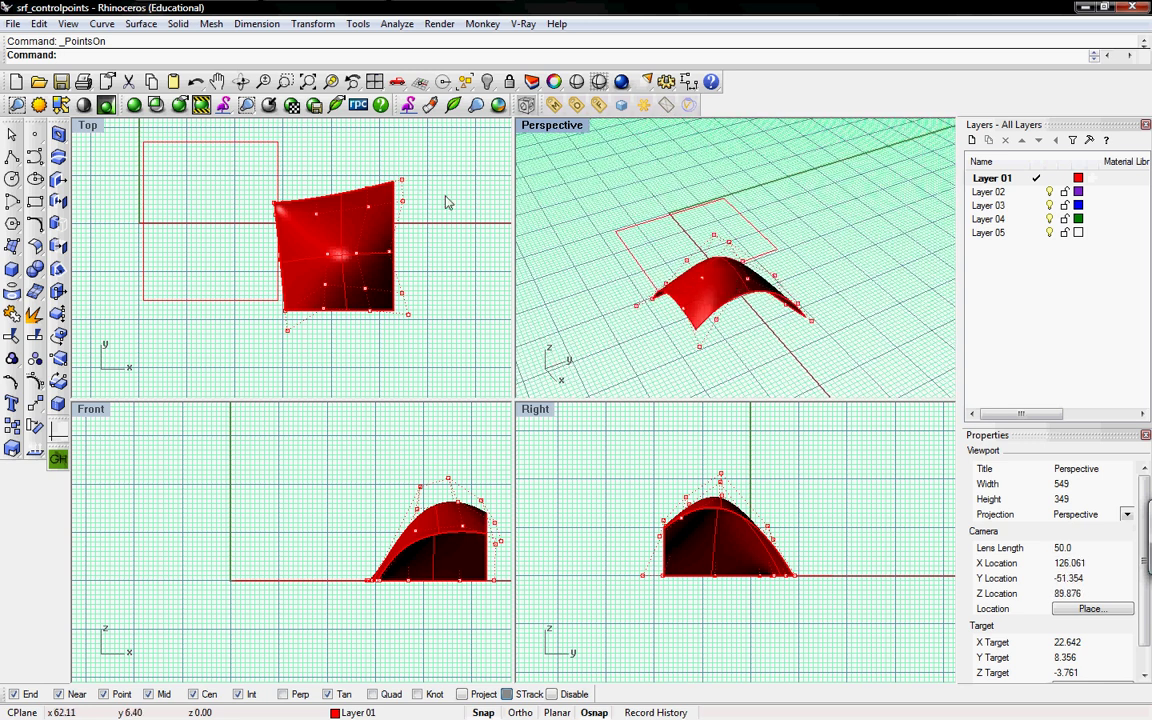
{"action": "left_click", "coordinate": [438, 205]}
{"action": "key", "text": "Escape"}
{"action": "right_click_drag", "start_coordinate": [334, 244], "coordinate": [337, 242]}
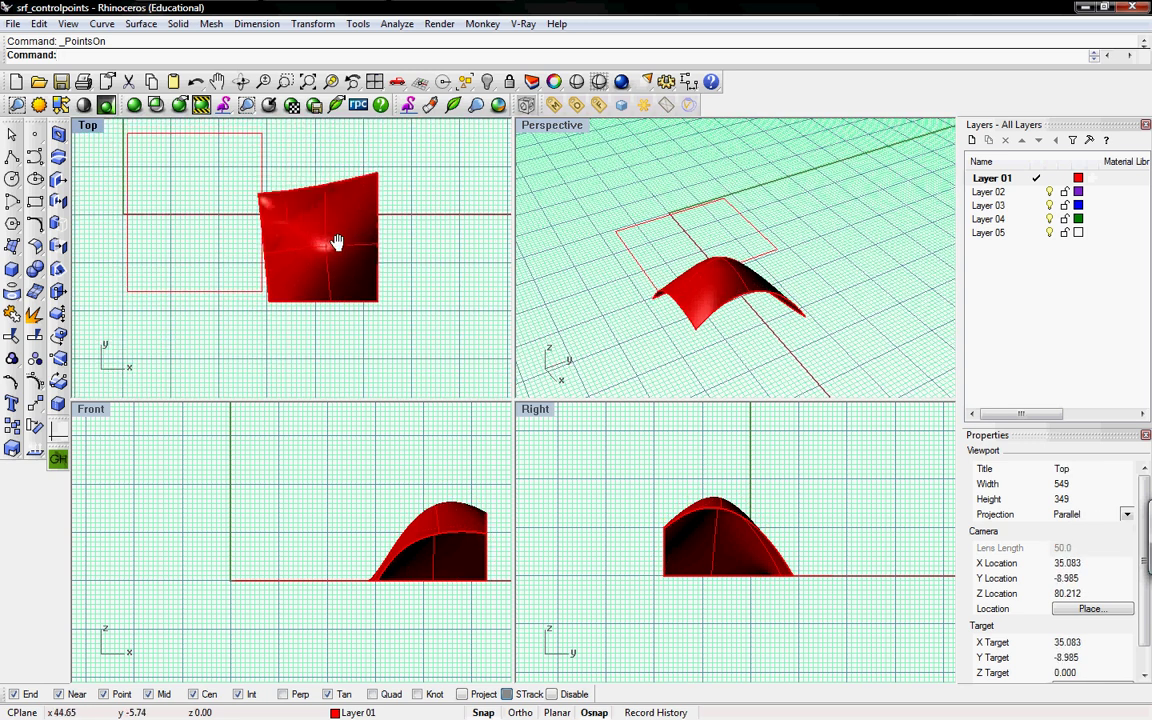